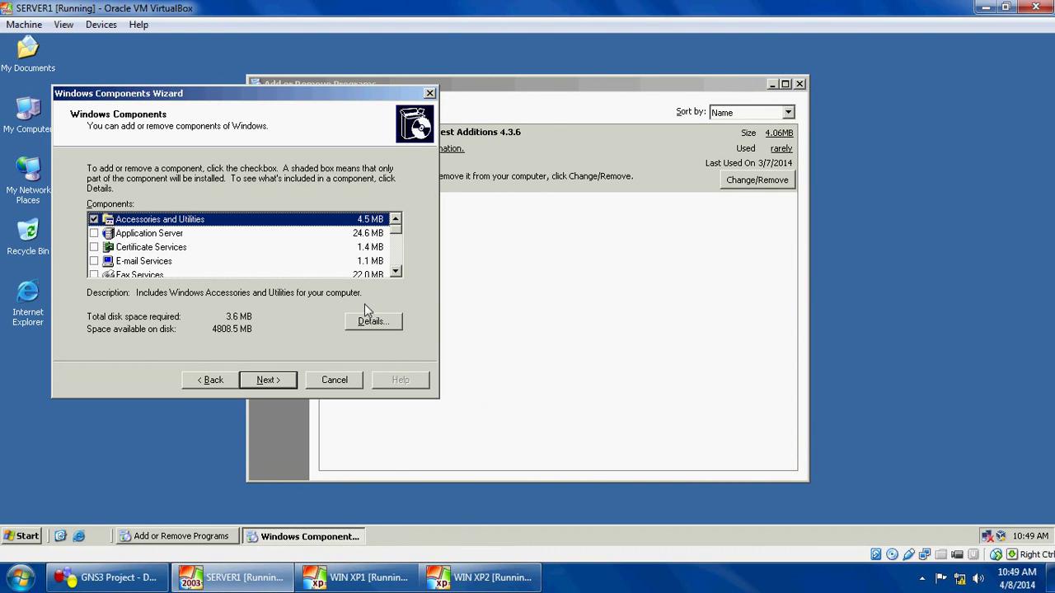
Select the Dynamic Host Configuration Protocol (DHCP) subcomponent of Networking Services for installation.
click(396, 271)
click(396, 271)
click(395, 271)
click(395, 271)
click(395, 271)
click(396, 271)
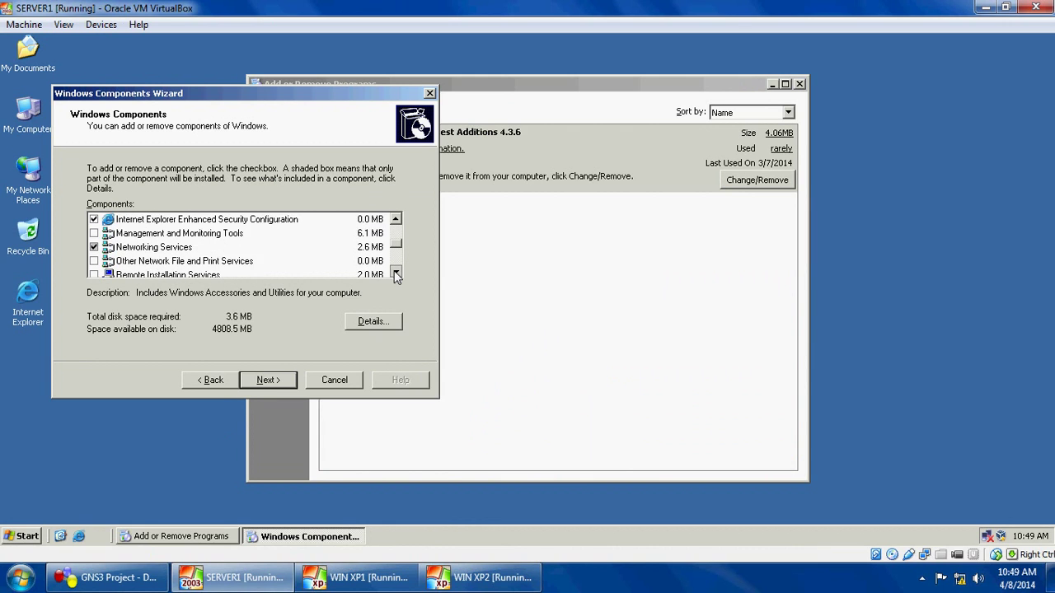
click(395, 271)
click(176, 234)
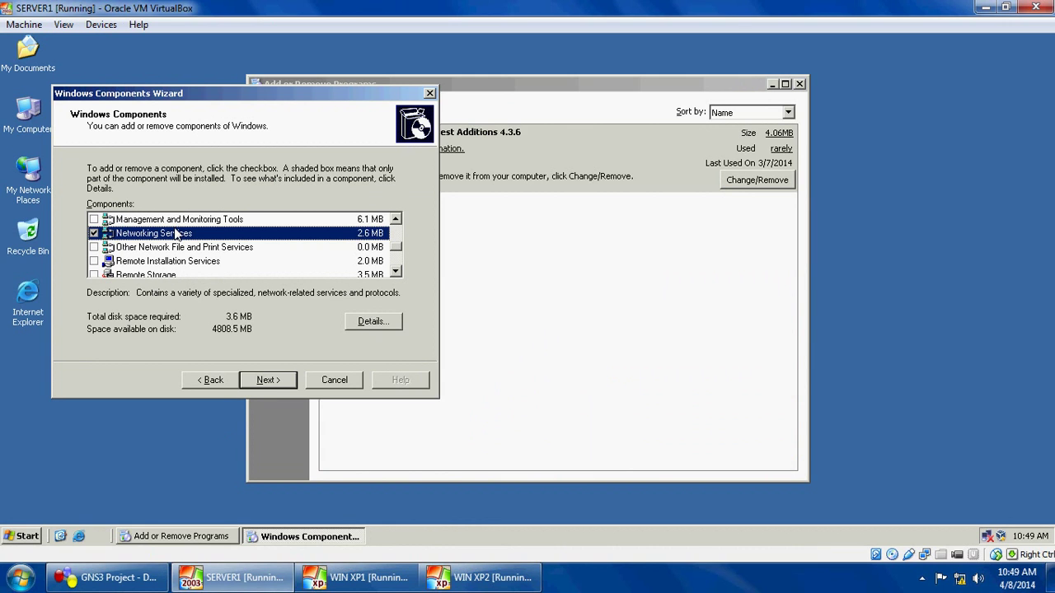
click(371, 321)
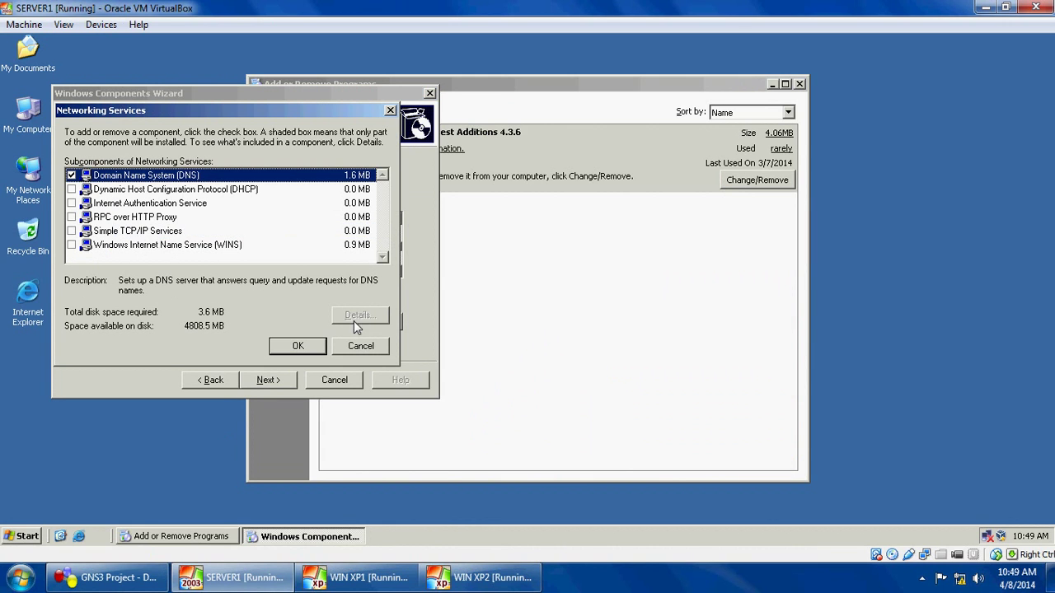
click(71, 189)
click(294, 346)
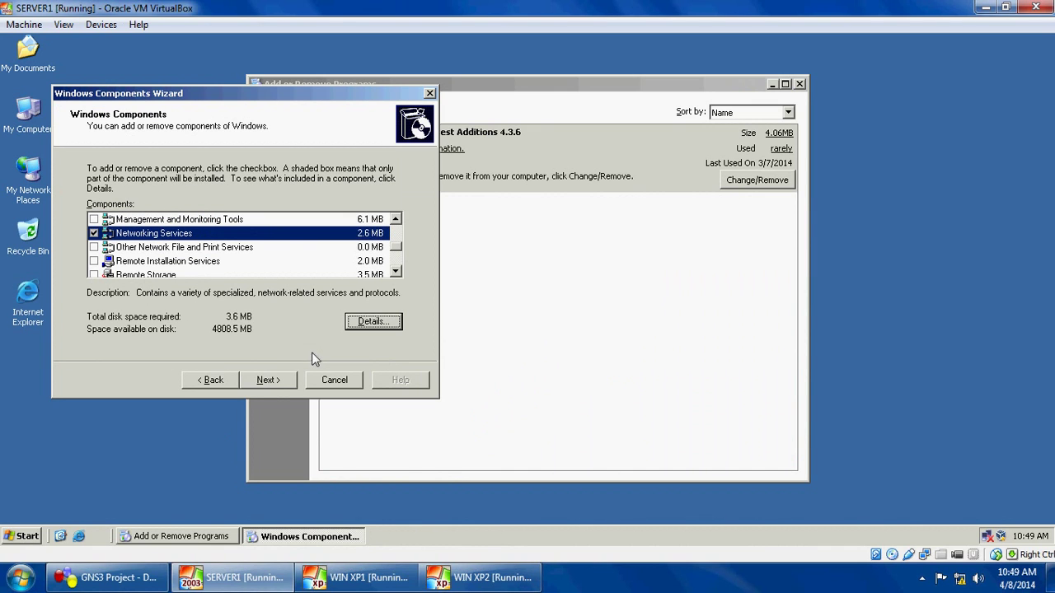
Install the selected Windows components, close Add or Remove Programs, and finish the wizard.
click(266, 381)
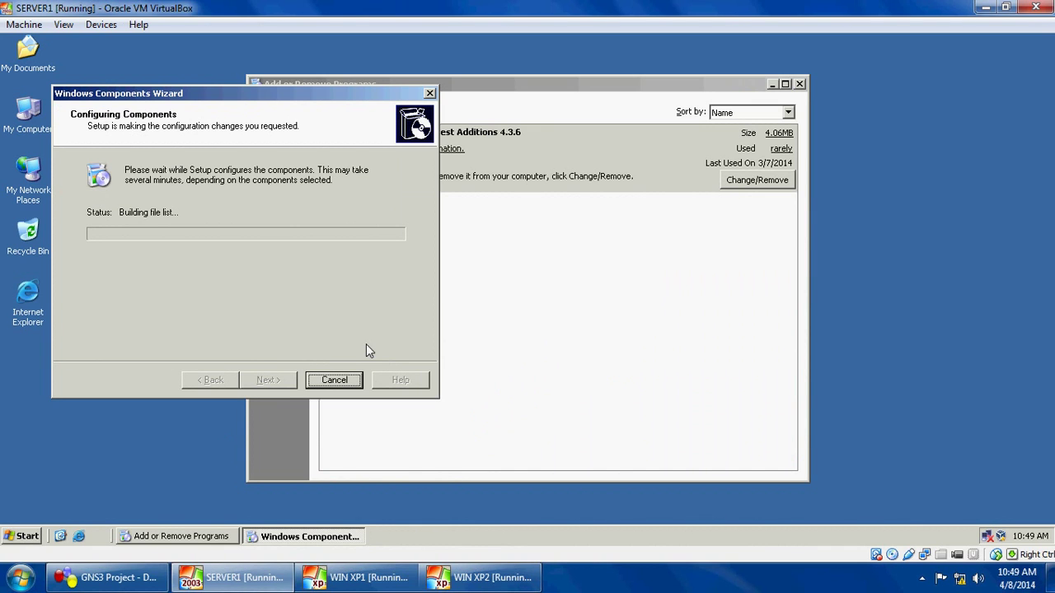
click(798, 83)
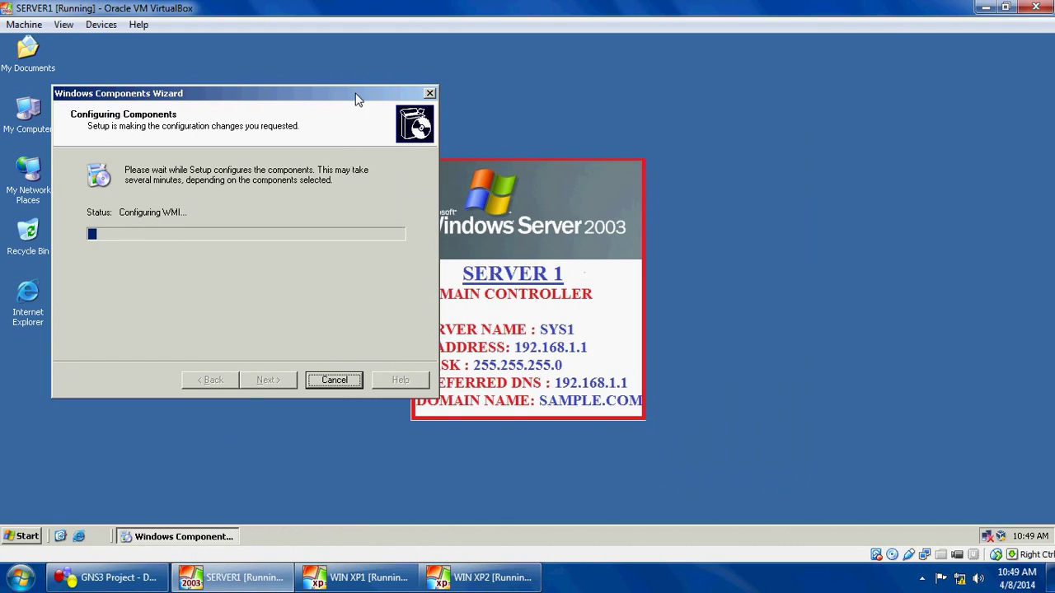
drag(359, 99, 663, 146)
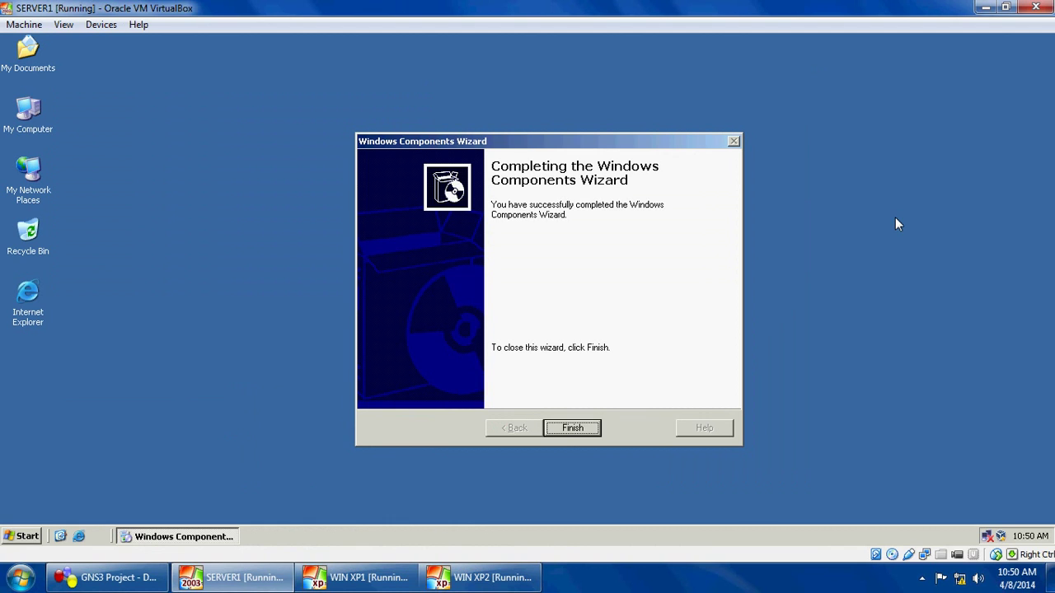
click(567, 428)
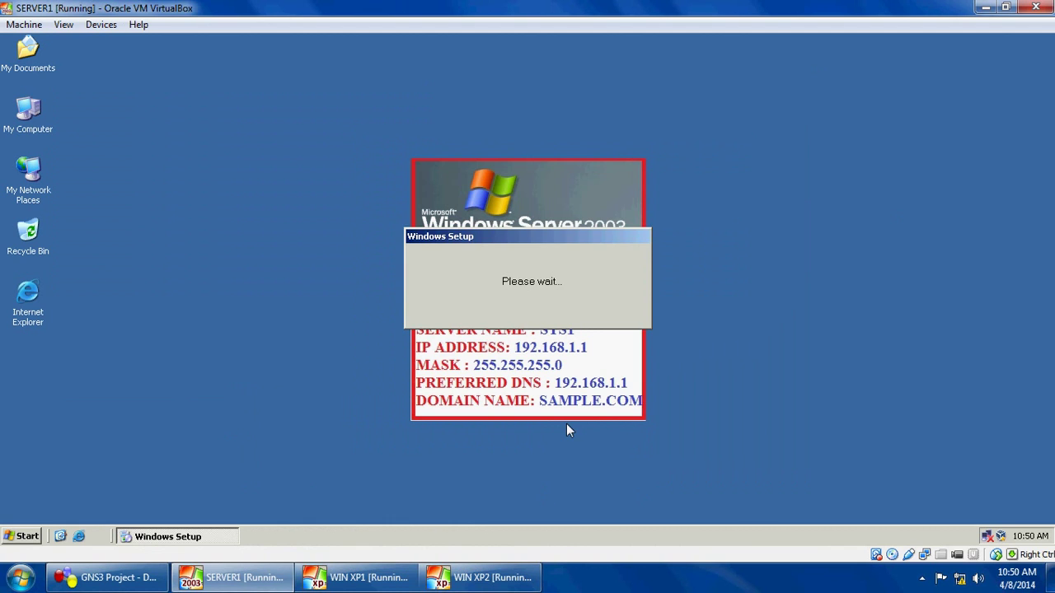
Open the DHCP administrative console.
click(8, 536)
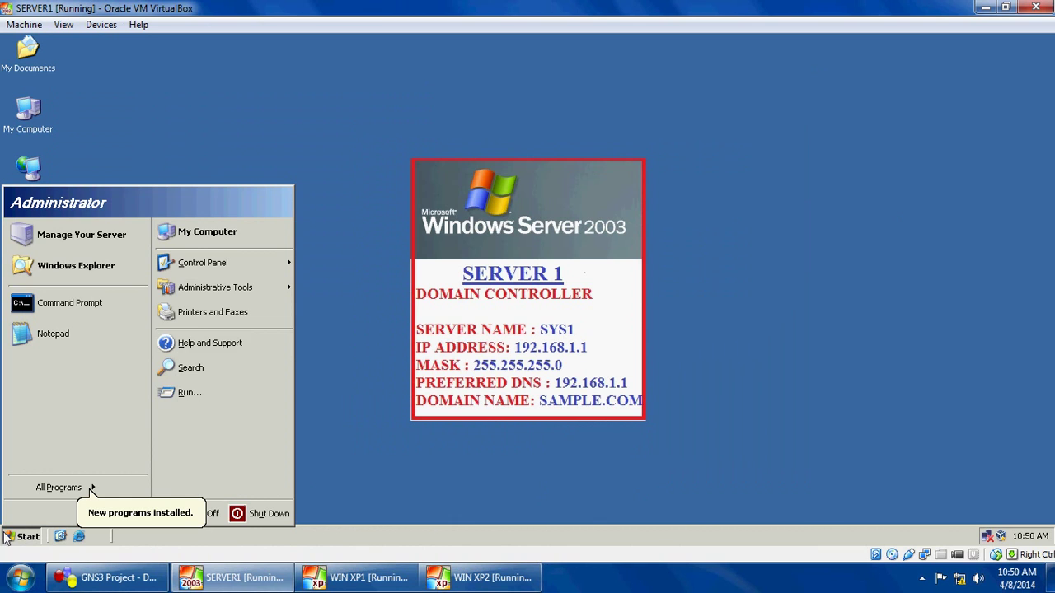
mouse_move(249, 285)
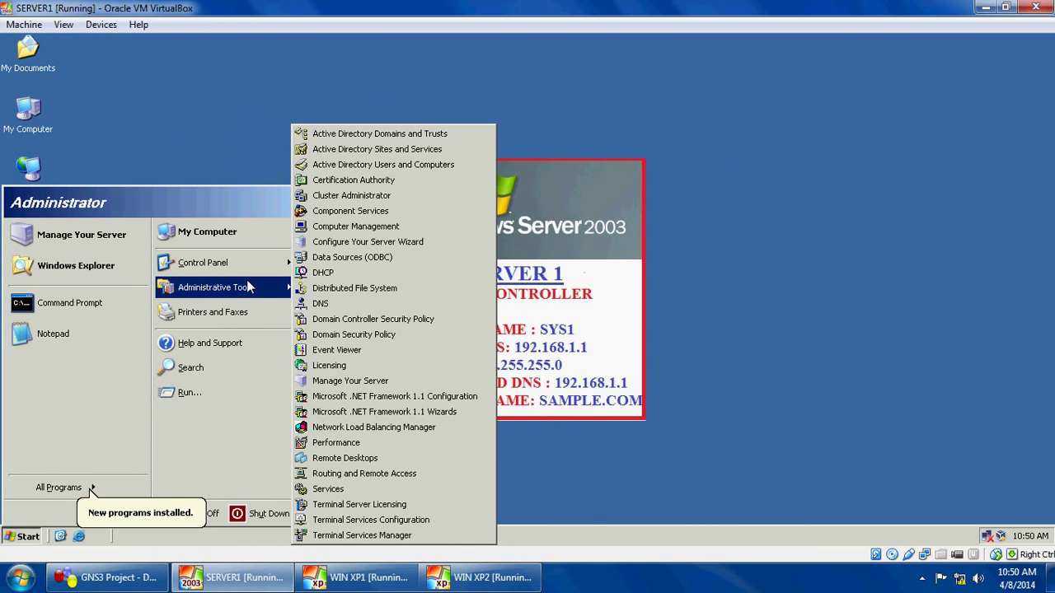
click(311, 266)
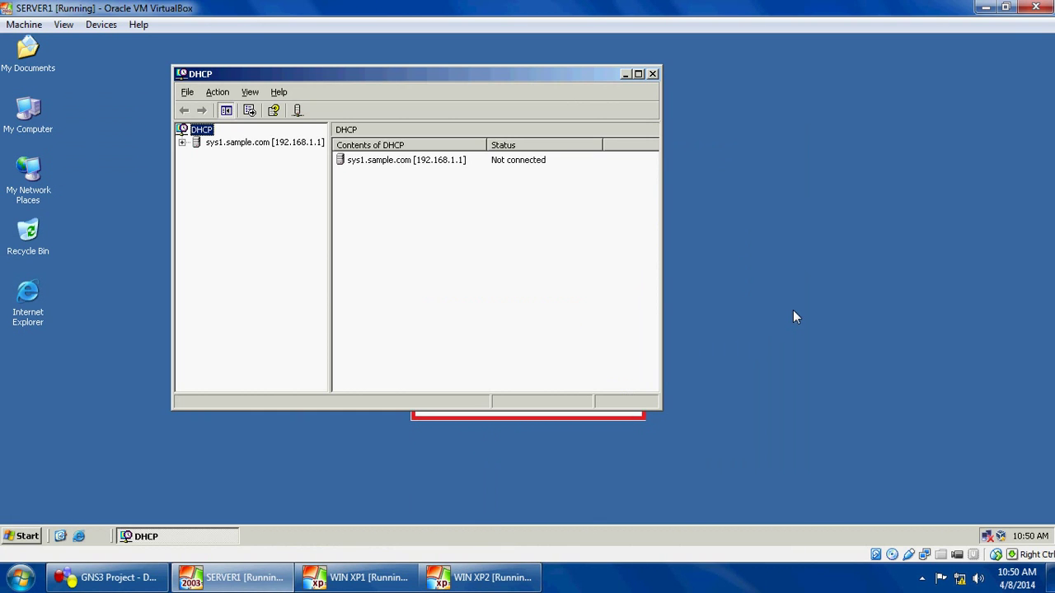
Authorize the DHCP server sys1.sample.com.
click(221, 145)
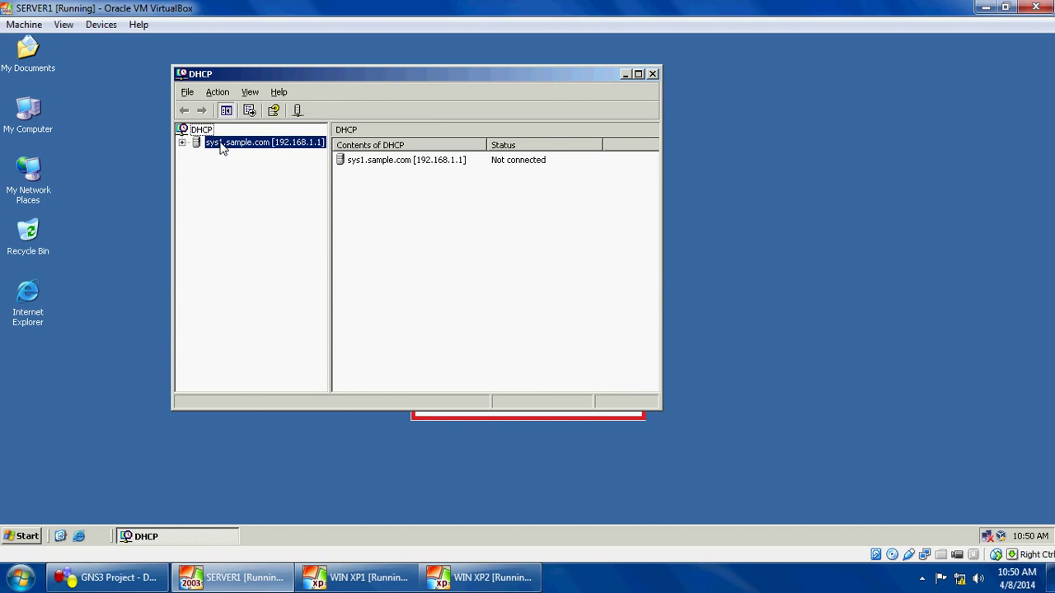
right_click(221, 144)
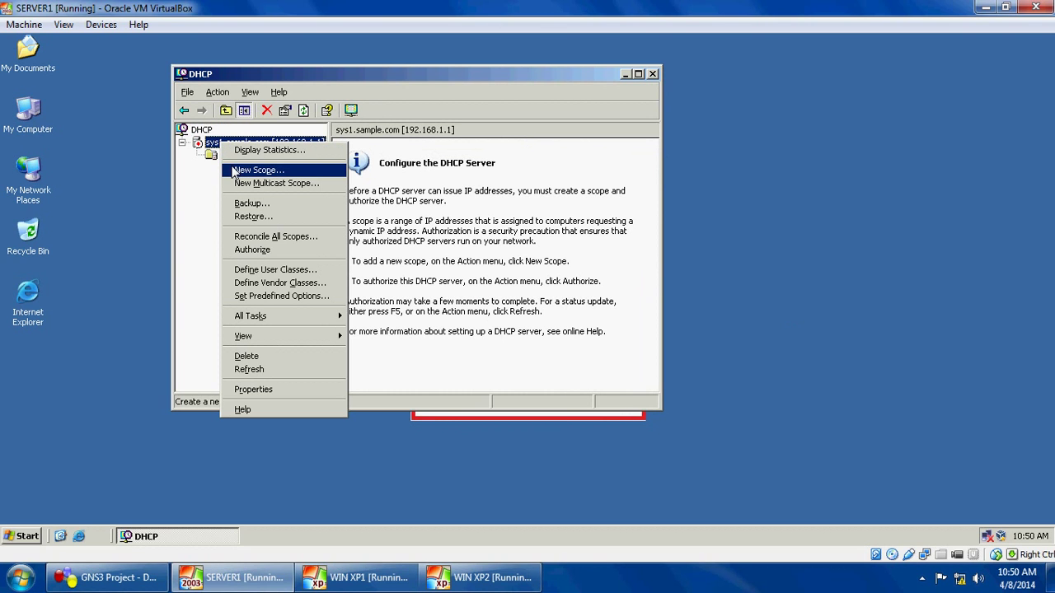
click(249, 250)
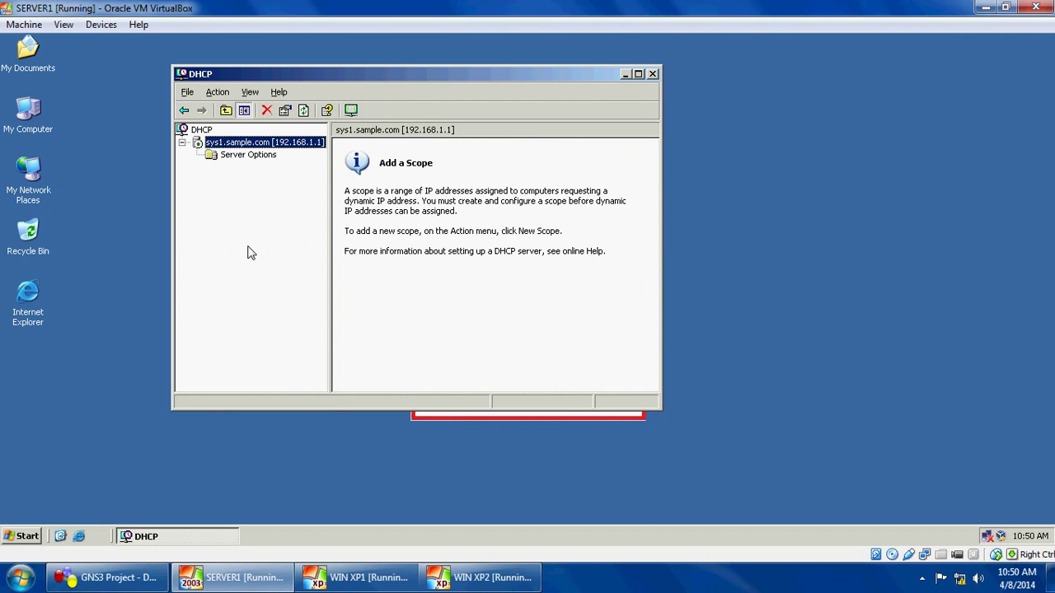
right_click(243, 145)
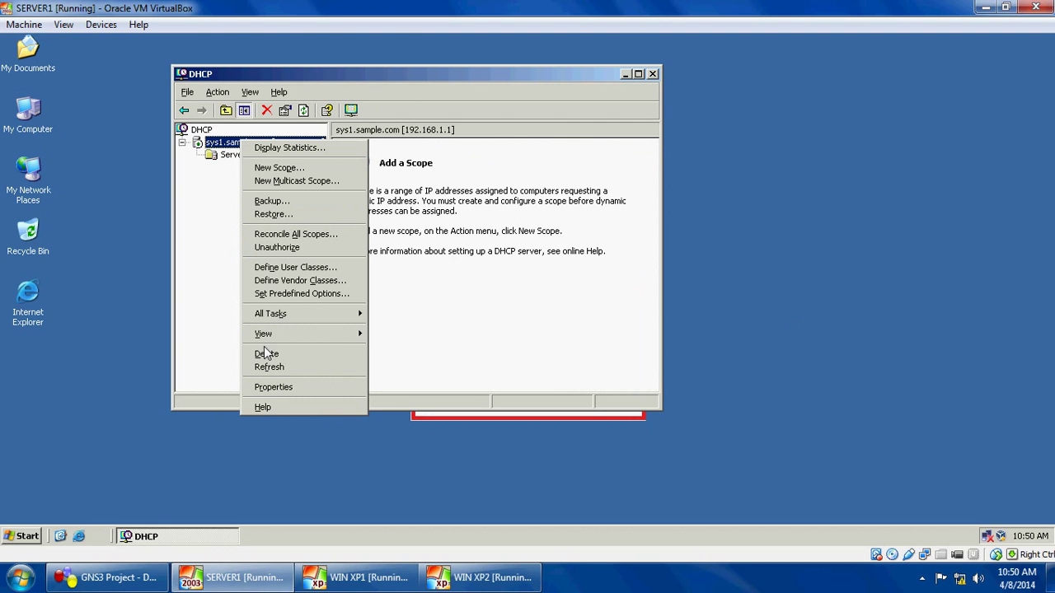
click(188, 260)
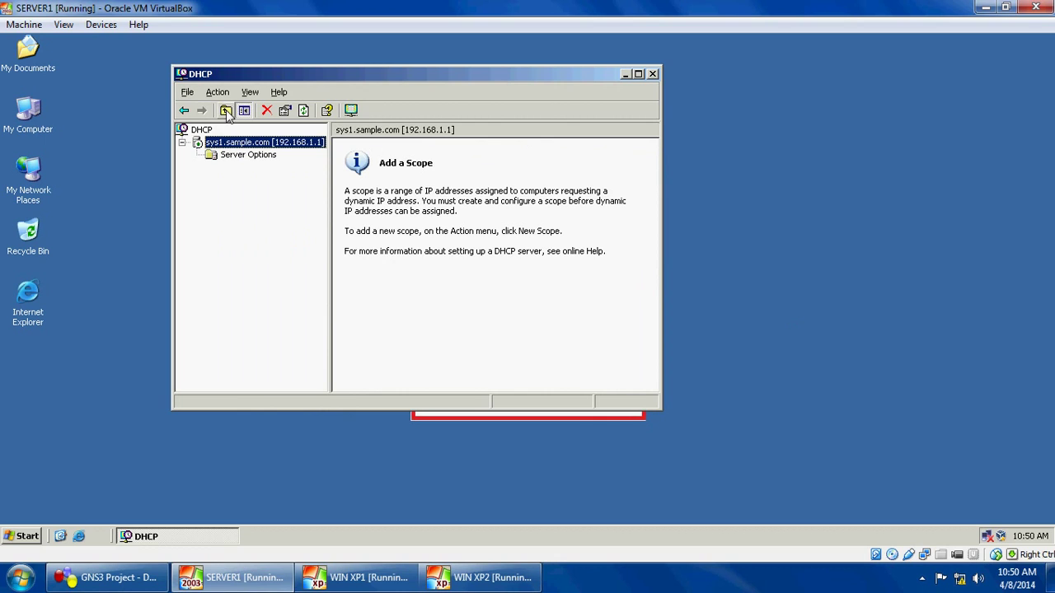
Start a new scope on the sys1.sample.com server and name it DHCP LAN.
right_click(228, 147)
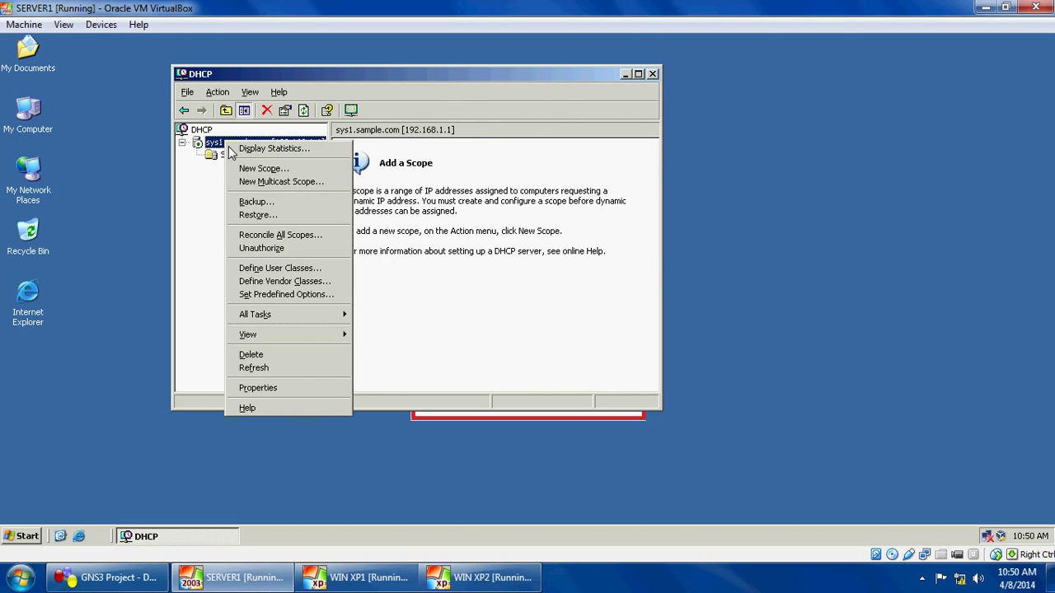
click(276, 171)
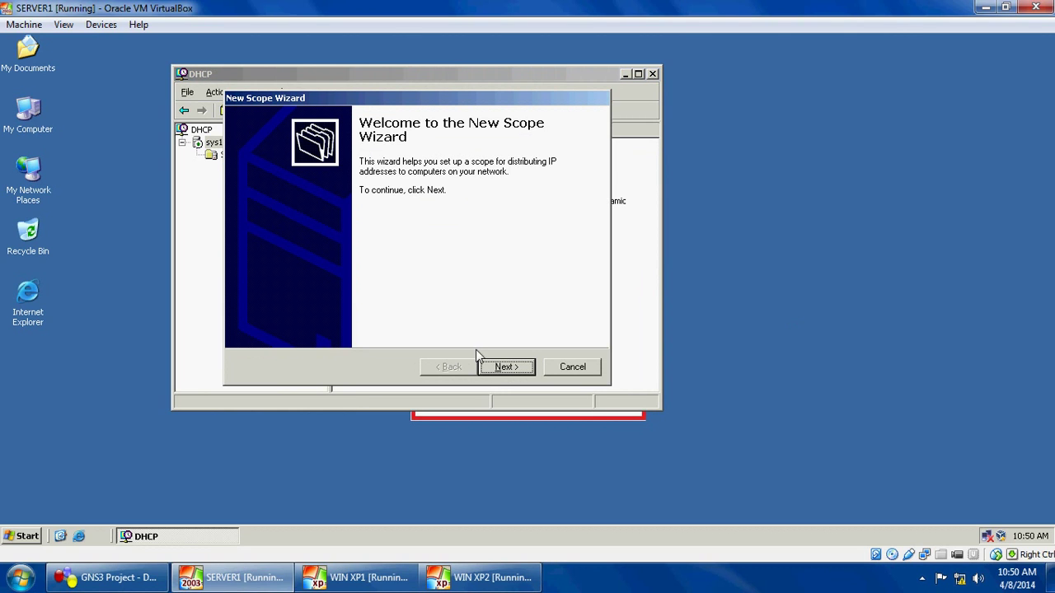
click(497, 368)
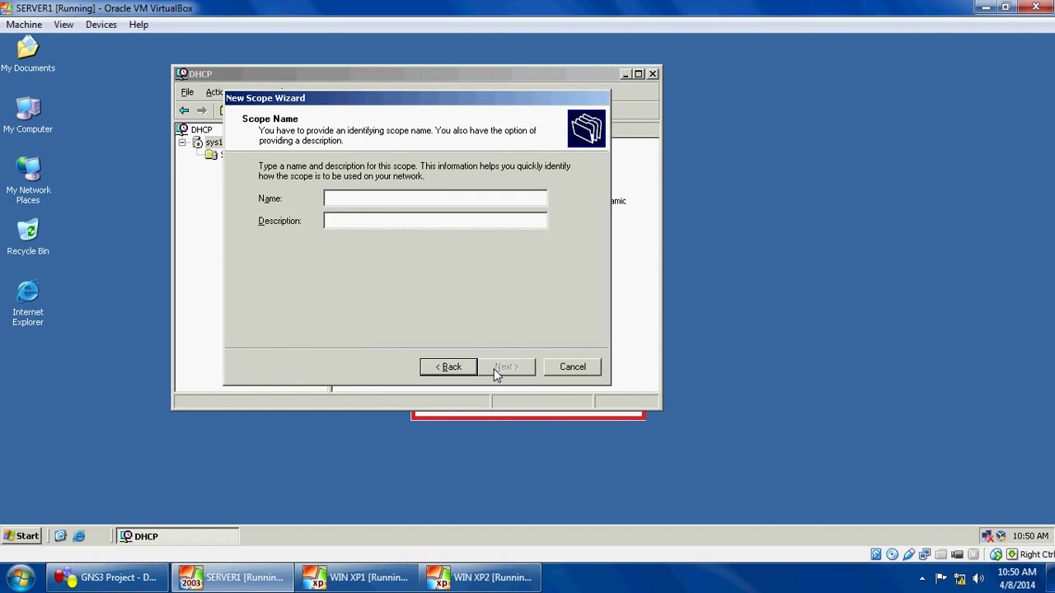
text(DHCP)
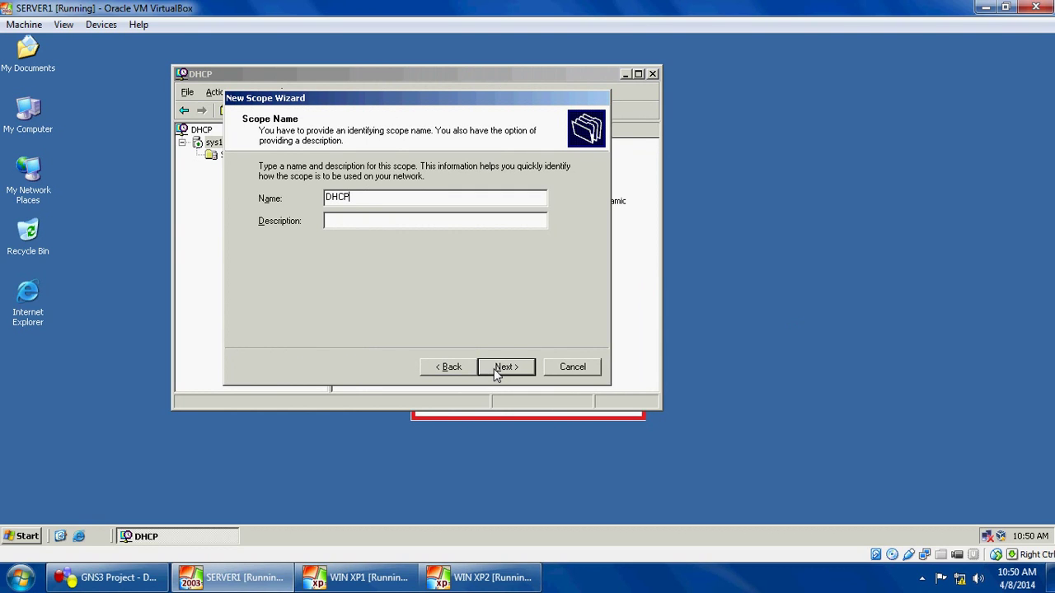
text( LAN)
click(500, 372)
Set the scope's address range from 192.168.1.2 to 192.168.1.5.
text(1)
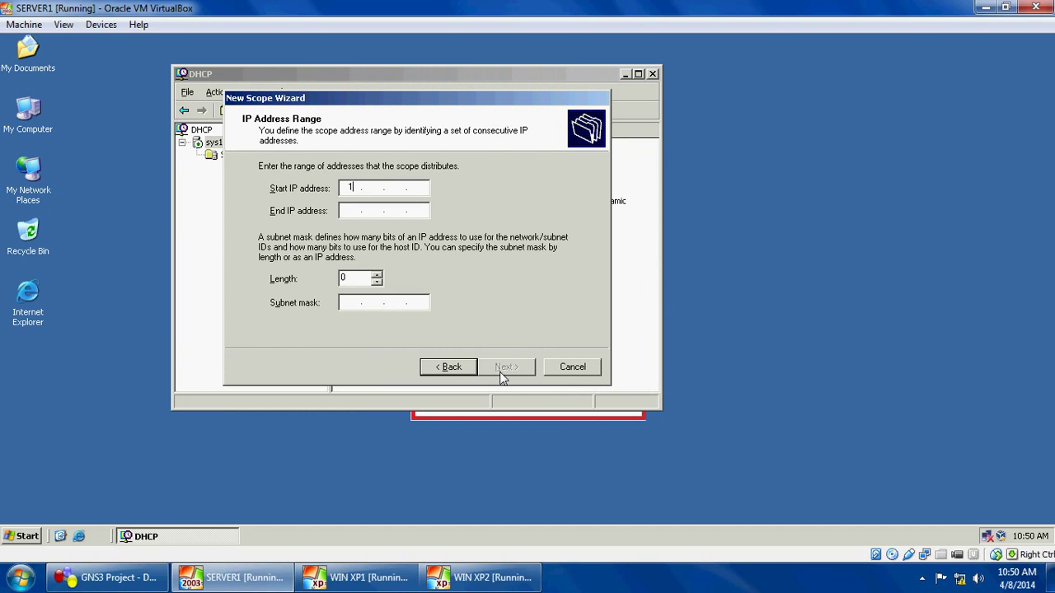
text(92 . 168 . 1 . 2)
key(Tab)
text(192168)
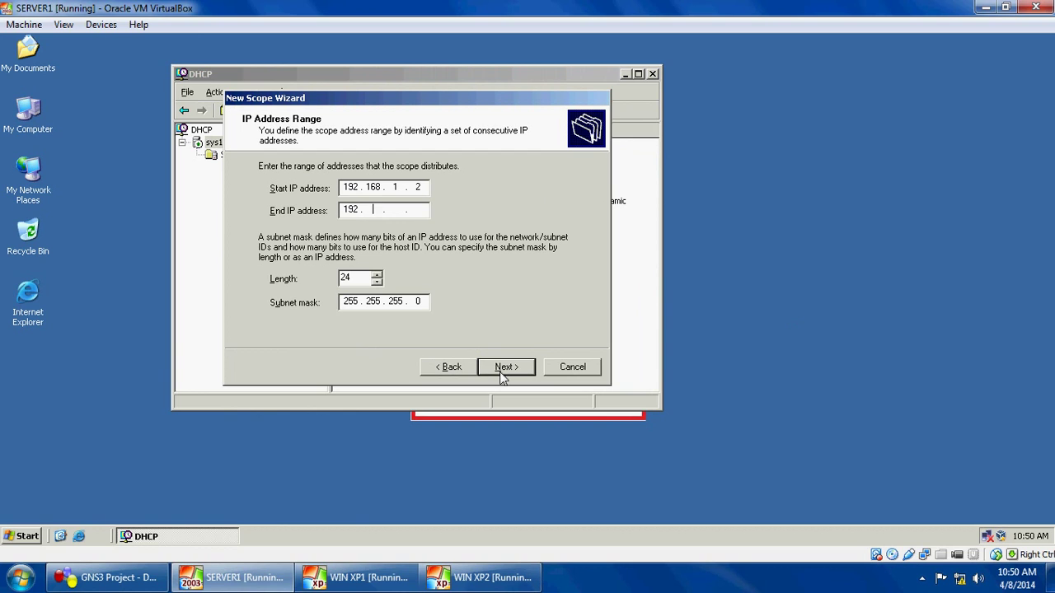
text(1.5)
click(492, 369)
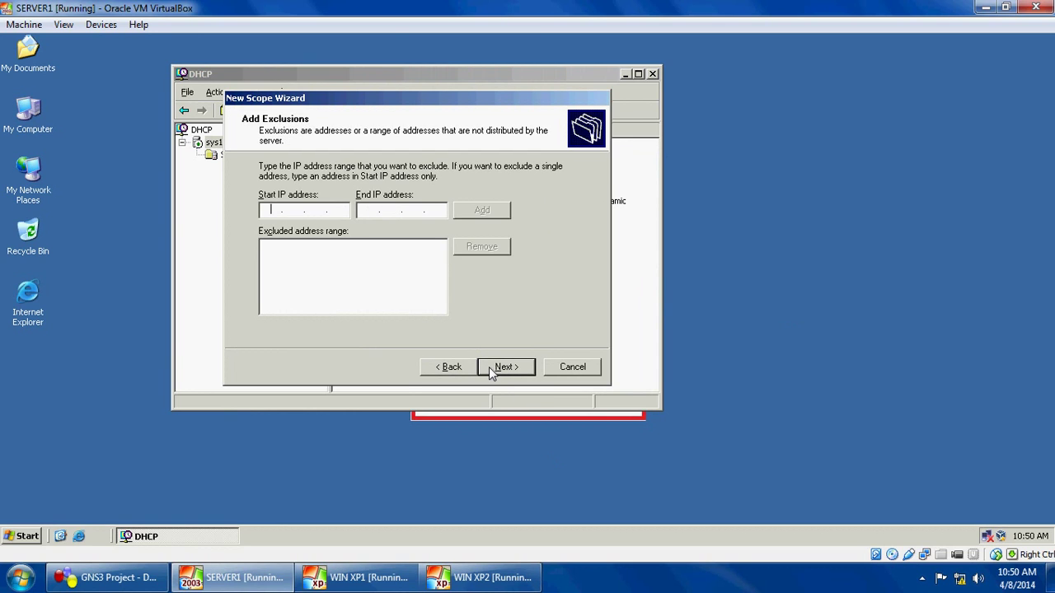
Leave exclusions and the router address empty, keeping the default lease duration and the choice to configure DHCP options.
click(489, 367)
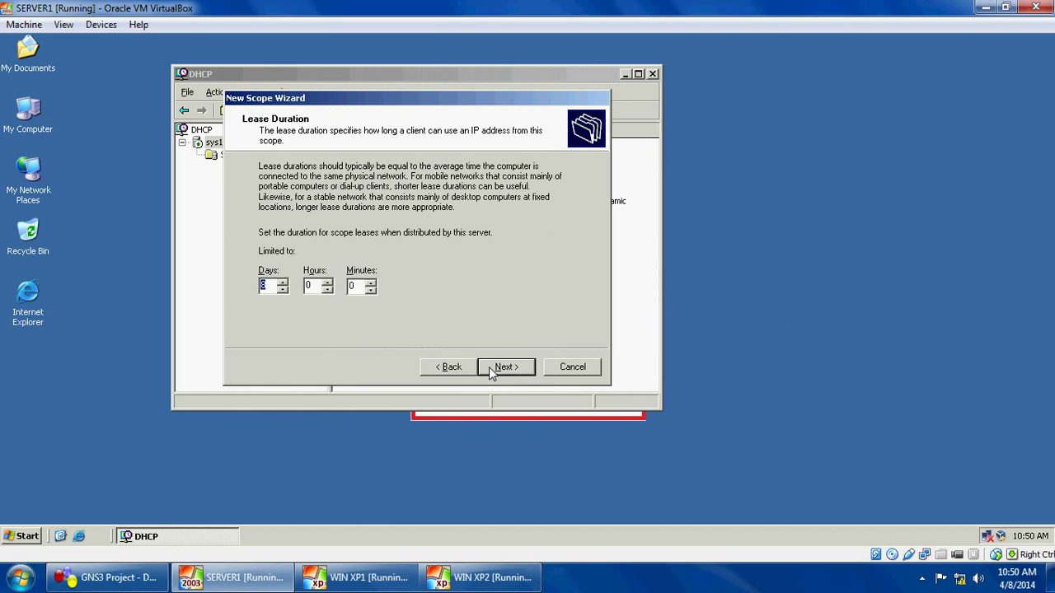
click(489, 367)
click(488, 367)
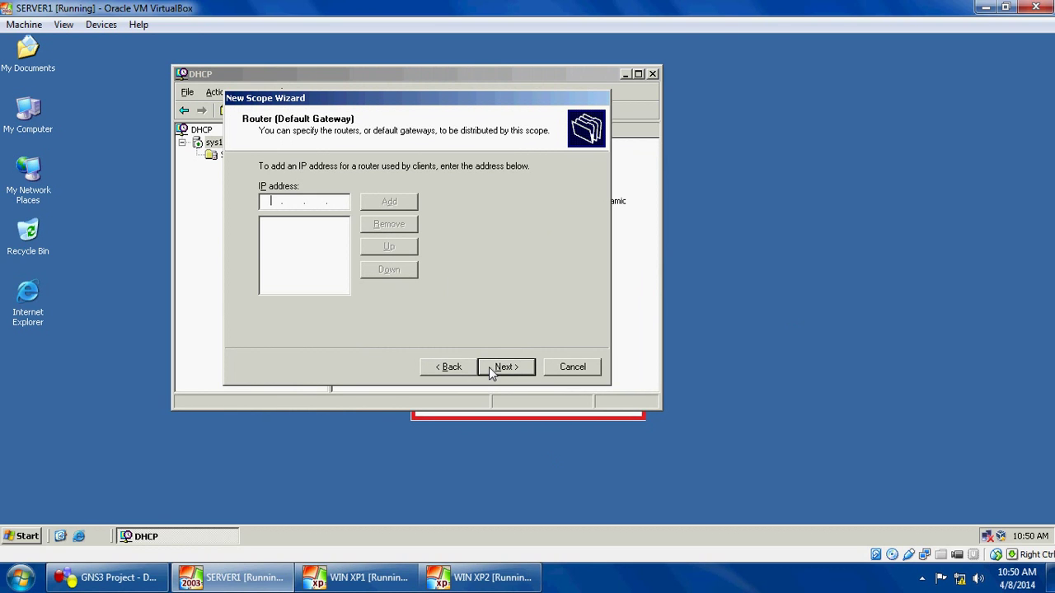
click(489, 367)
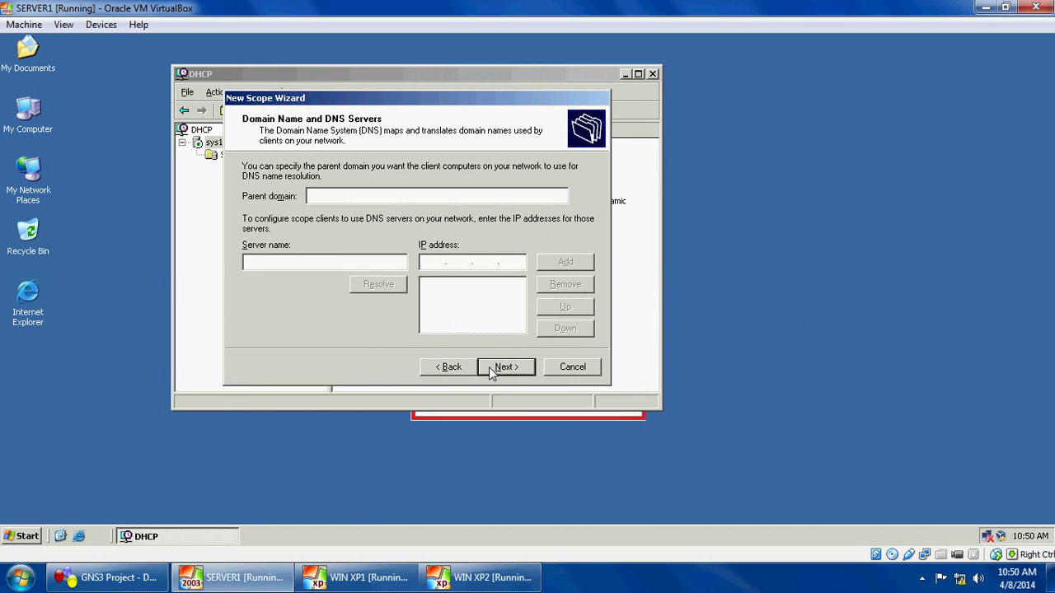
Set the parent domain to sample.com and add DNS server sys1 with IP address 192.168.1.1.
text(samp)
text(le.com)
text(sys1)
click(466, 268)
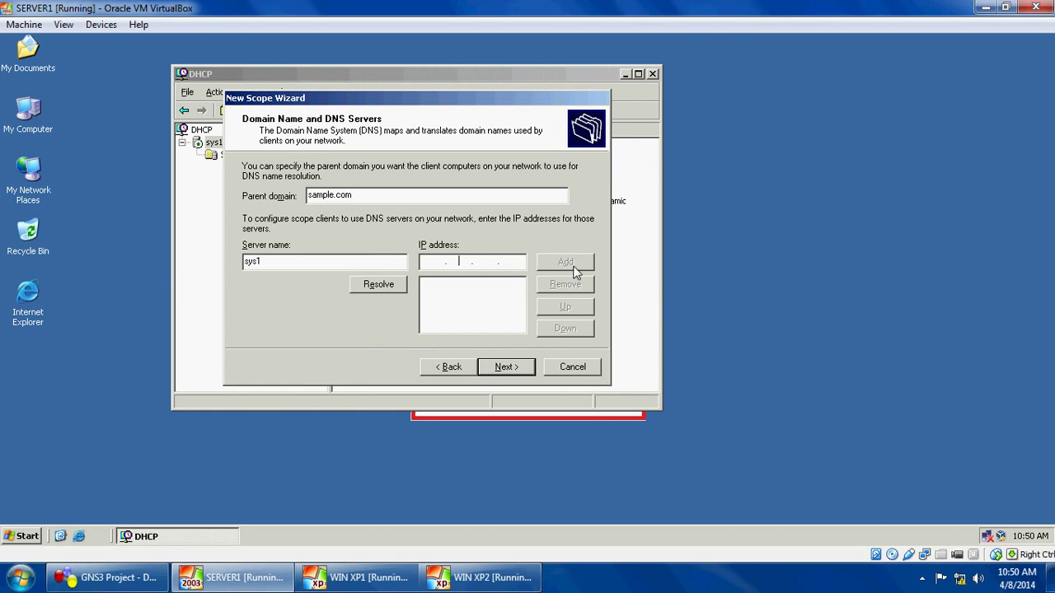
click(435, 266)
text(192 . 168)
click(587, 264)
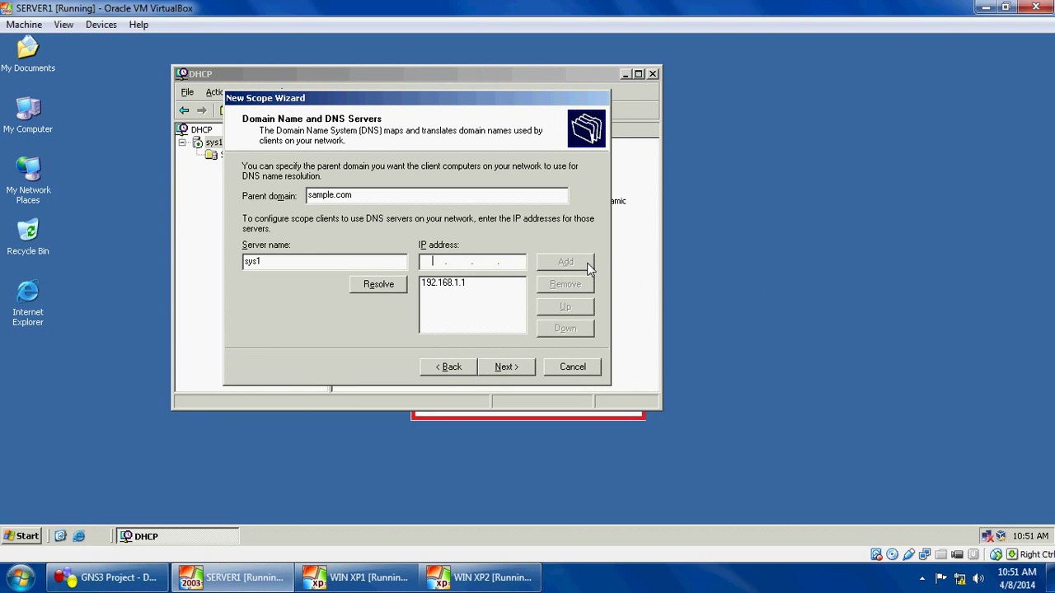
click(510, 366)
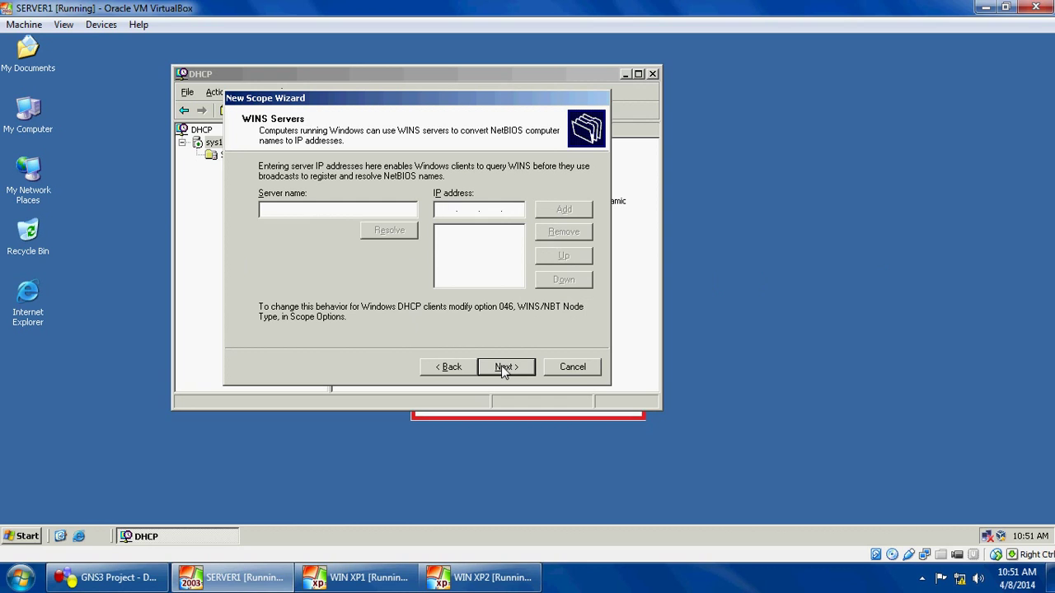
Skip the WINS servers, activate the scope, and finish the New Scope Wizard.
click(504, 368)
click(503, 367)
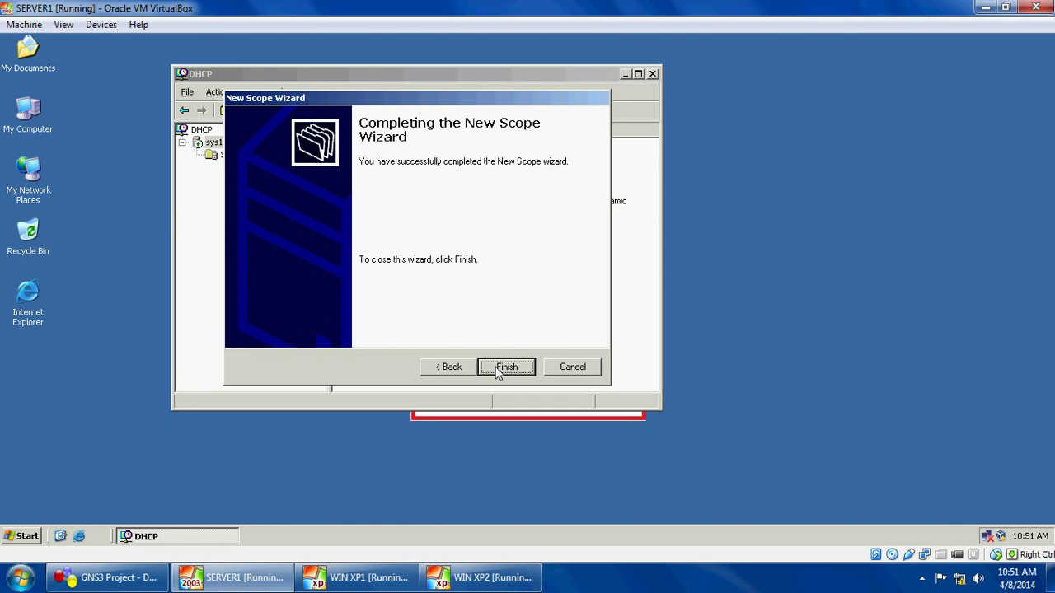
click(505, 368)
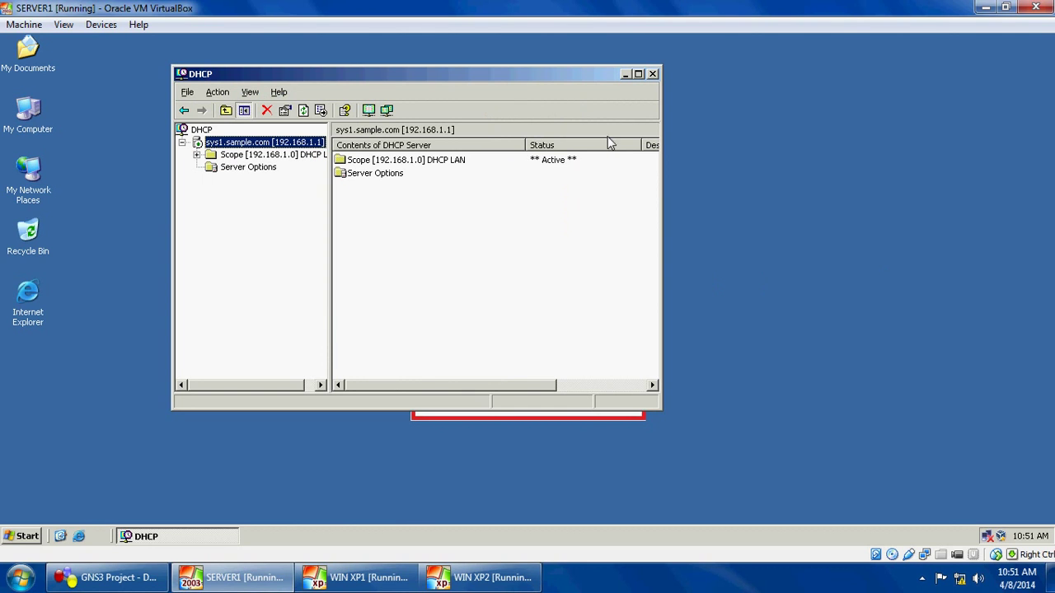
Maximize the DHCP console and view the address range in the new scope's Address Pool.
click(638, 75)
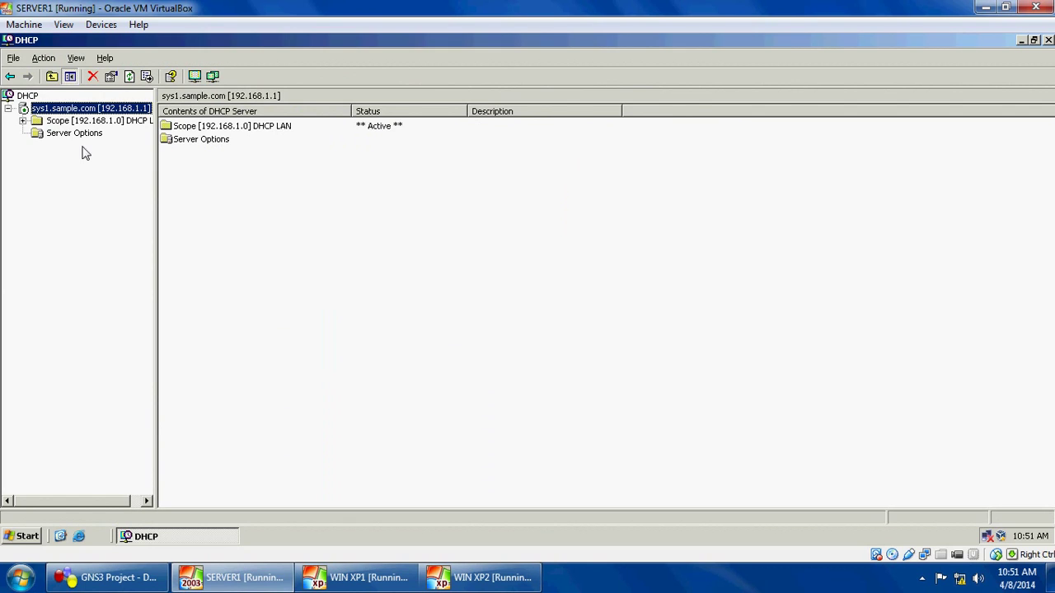
click(24, 122)
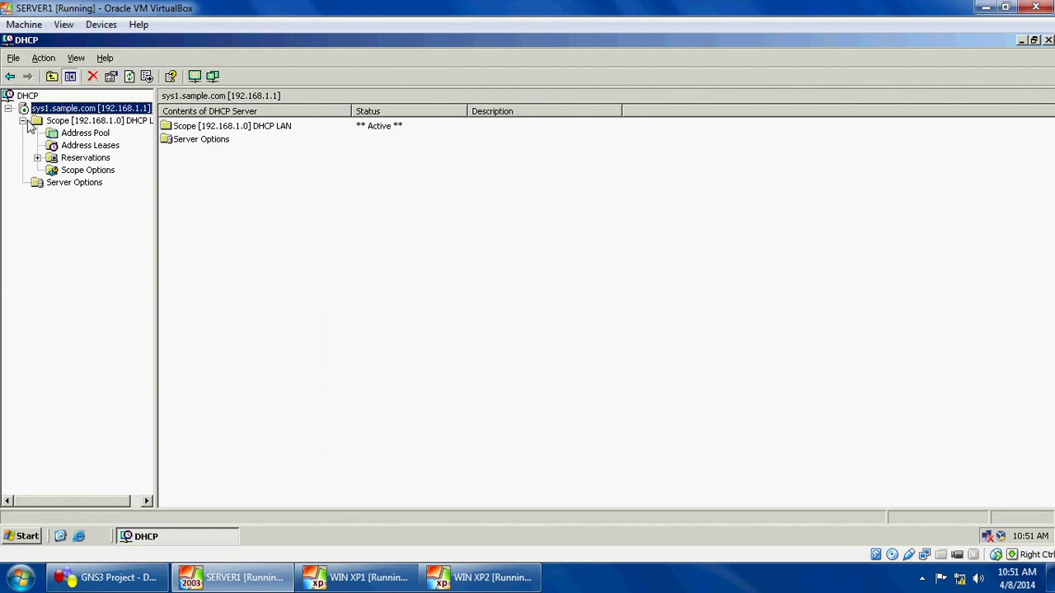
click(72, 134)
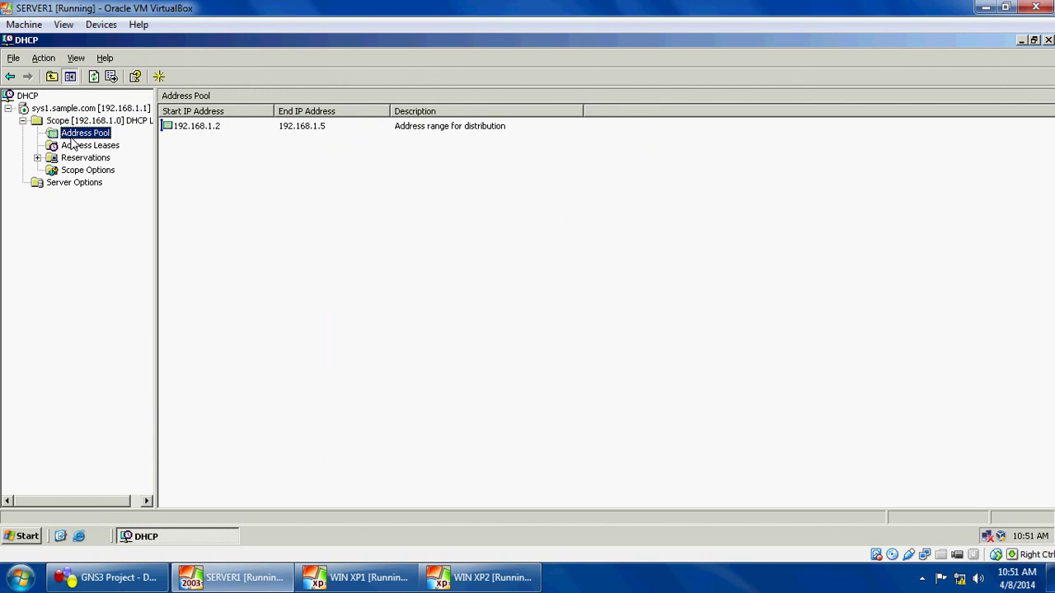
click(194, 127)
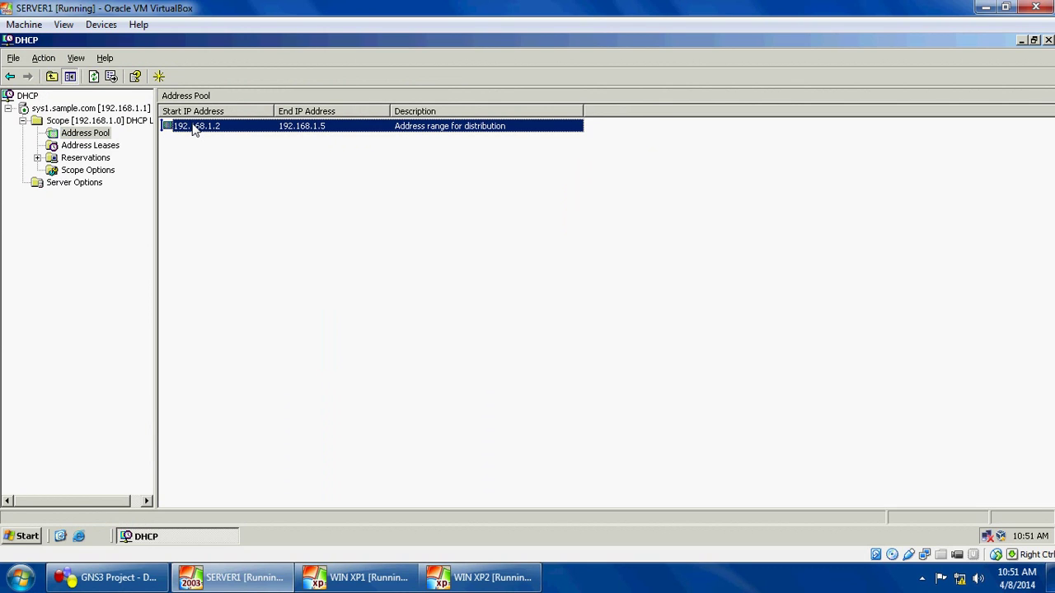
Refresh the scope's address pool listing and close the DHCP console.
right_click(195, 130)
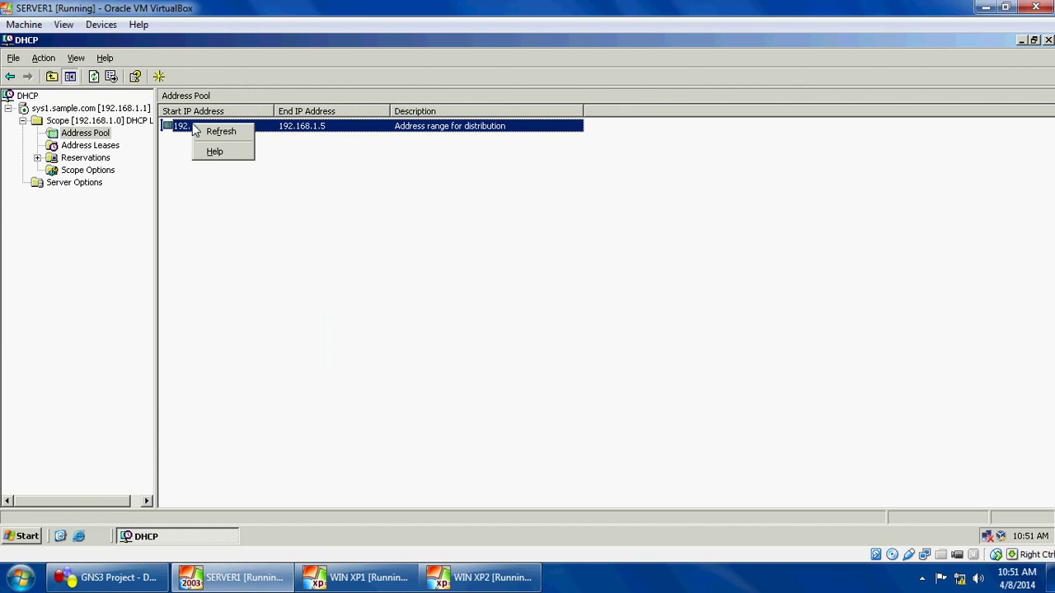
click(211, 132)
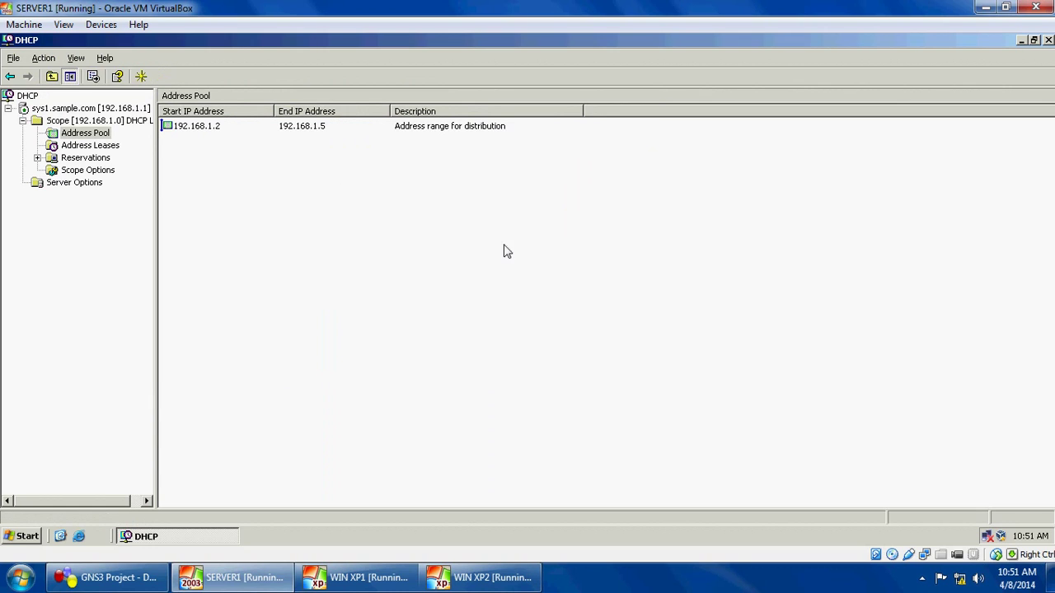
click(1049, 41)
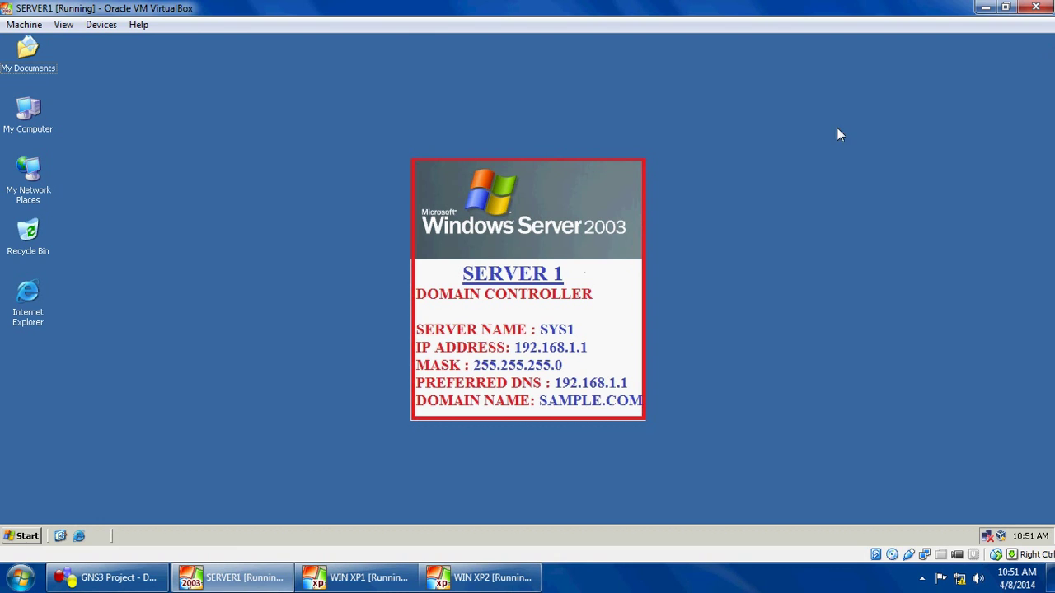
Switch to the WIN XP1 client through the GNS3 topology and run ipconfig /release in a command prompt.
click(80, 576)
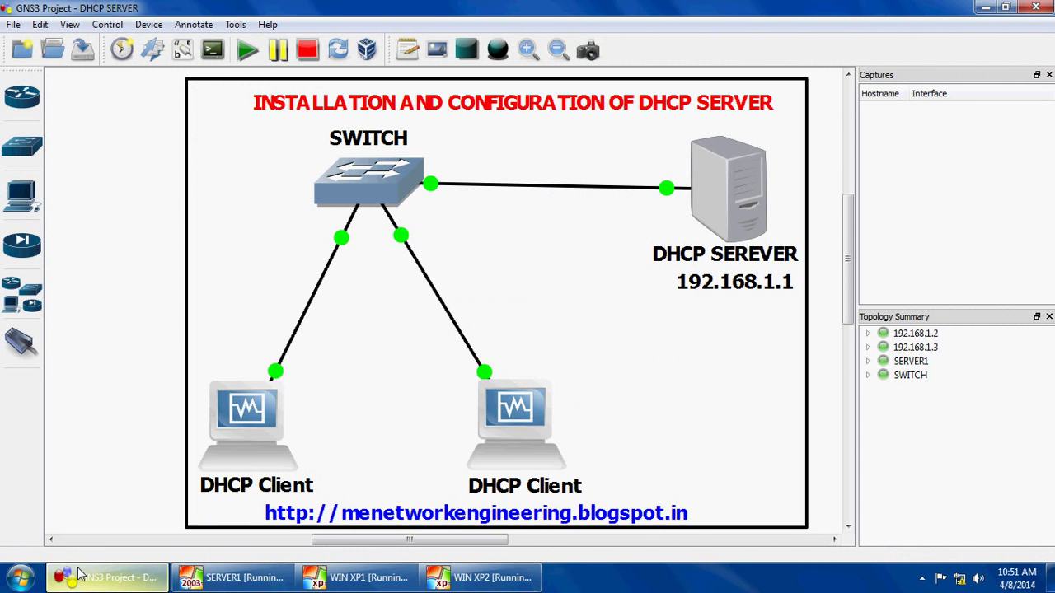
double_click(253, 426)
key(super+r)
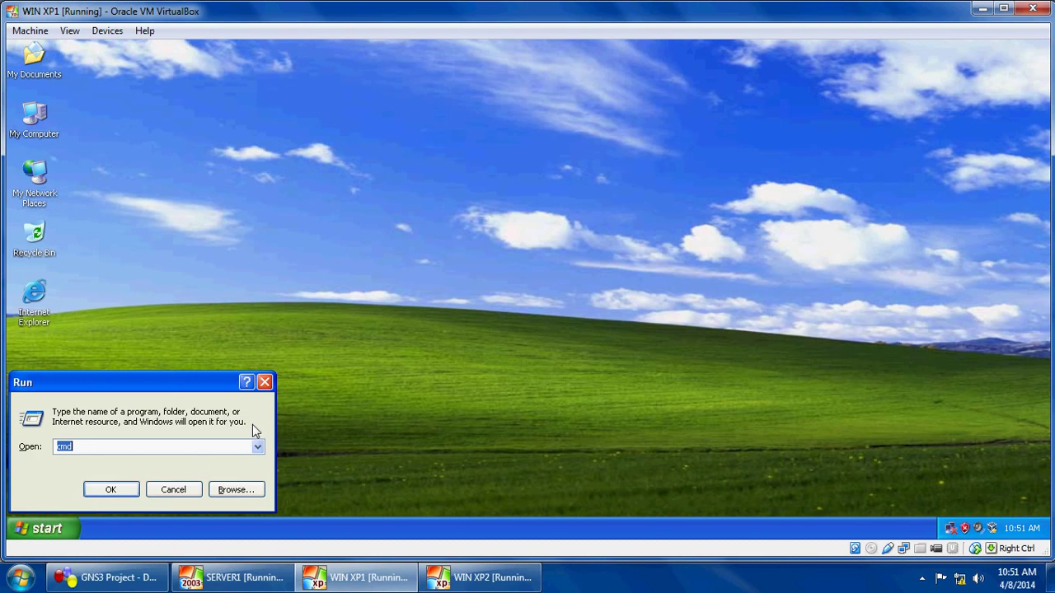
click(91, 495)
text(ipconfig)
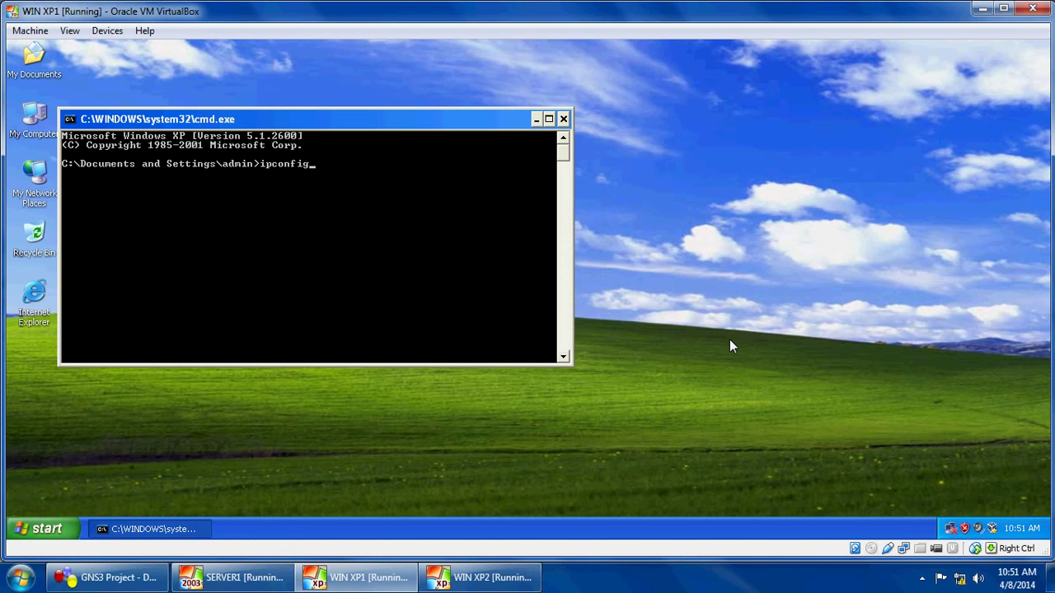
text( /release)
key(Return)
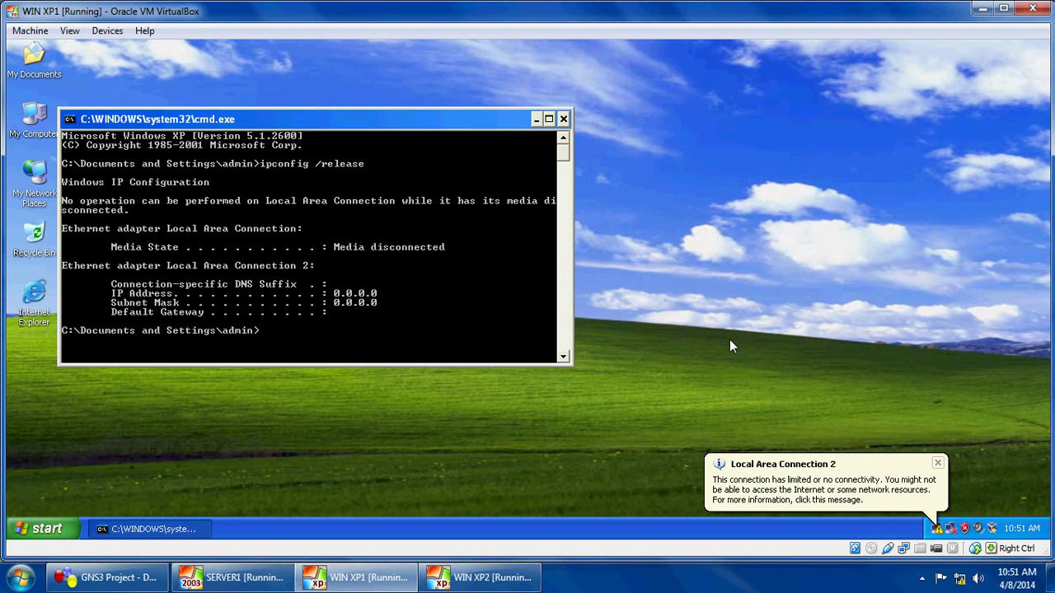
Request a new DHCP address on the WIN XP1 client with ipconfig /renew.
key(Up)
key(BackSpace)
key(BackSpace)
key(BackSpace)
key(BackSpace)
key(BackSpace)
text(new)
key(Return)
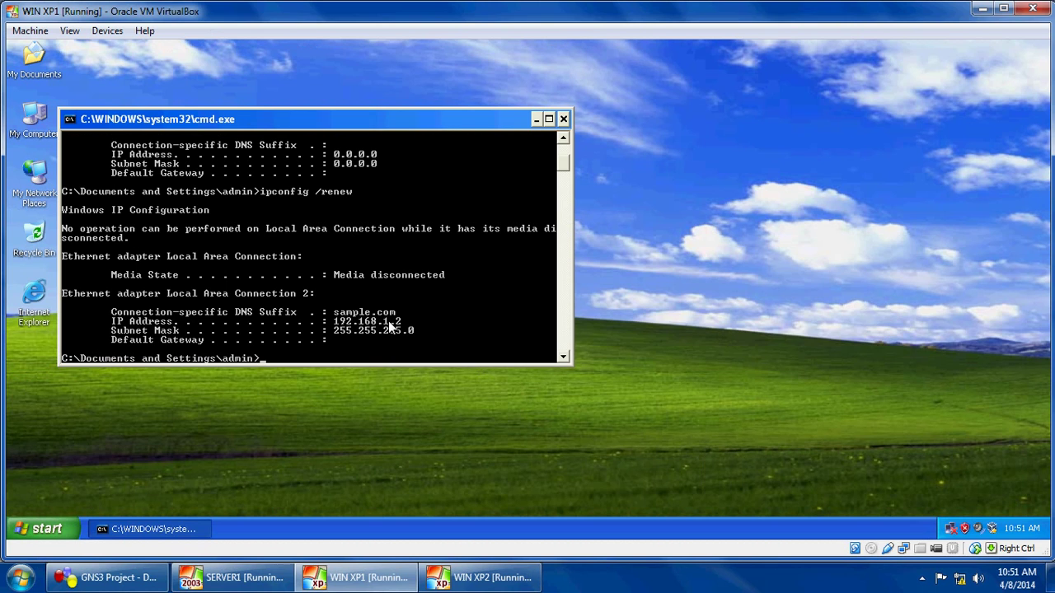
Check the WIN XP1 client's full IP configuration with ipconfig /all, and close the command prompt.
text(config /all)
key(Return)
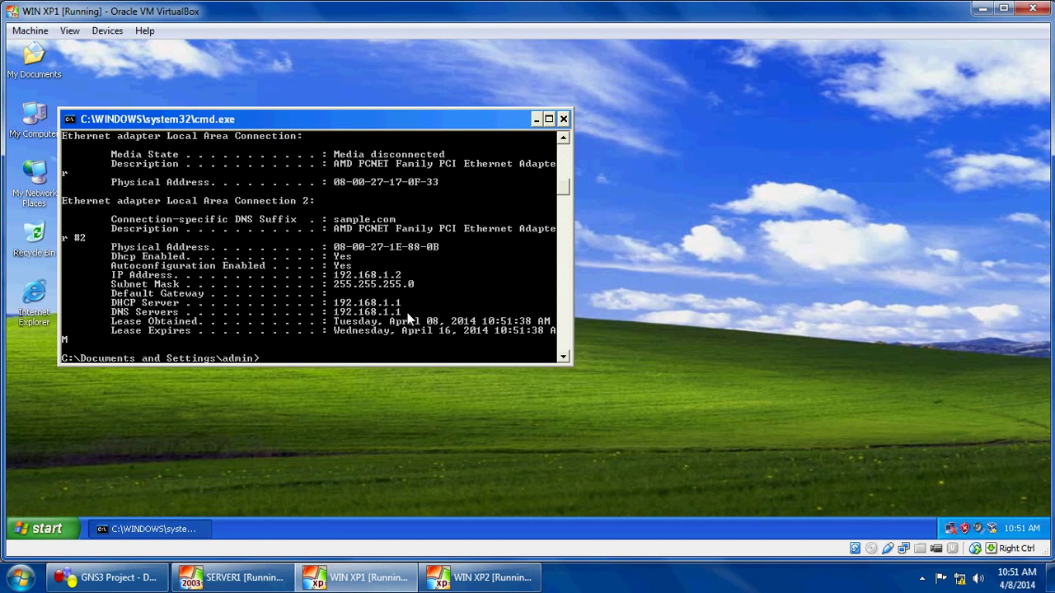
click(563, 120)
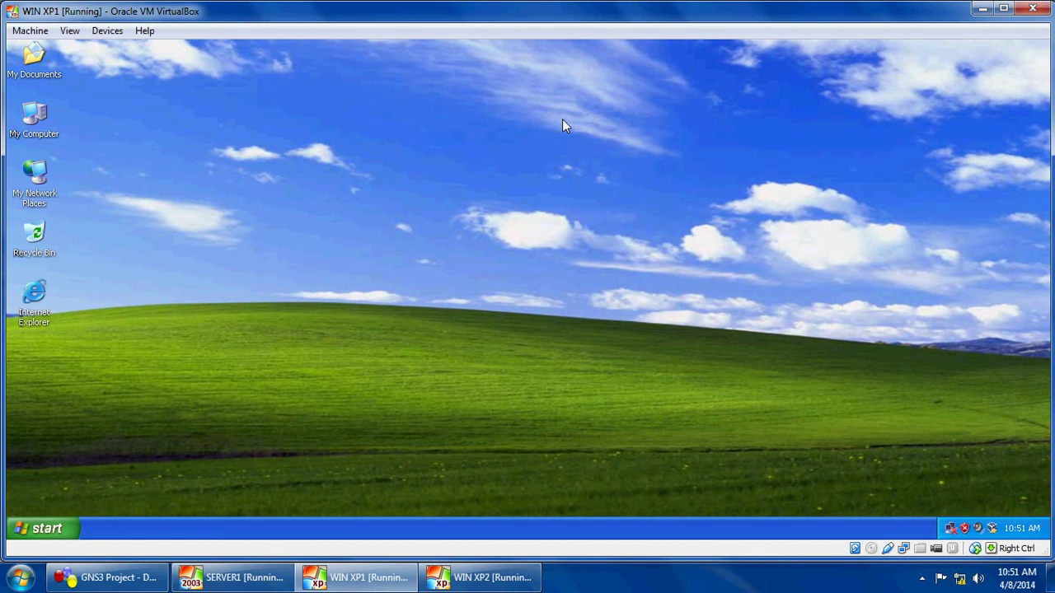
Examine the support information and details in the status of WIN XP1's Local Area Connection 2, and close the network windows.
right_click(21, 194)
click(51, 320)
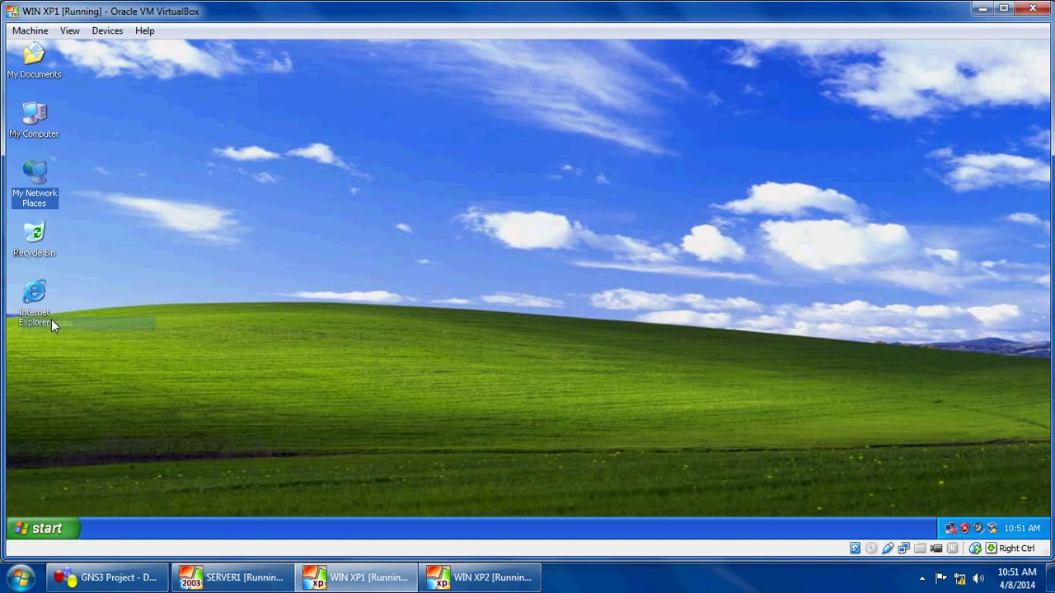
right_click(402, 188)
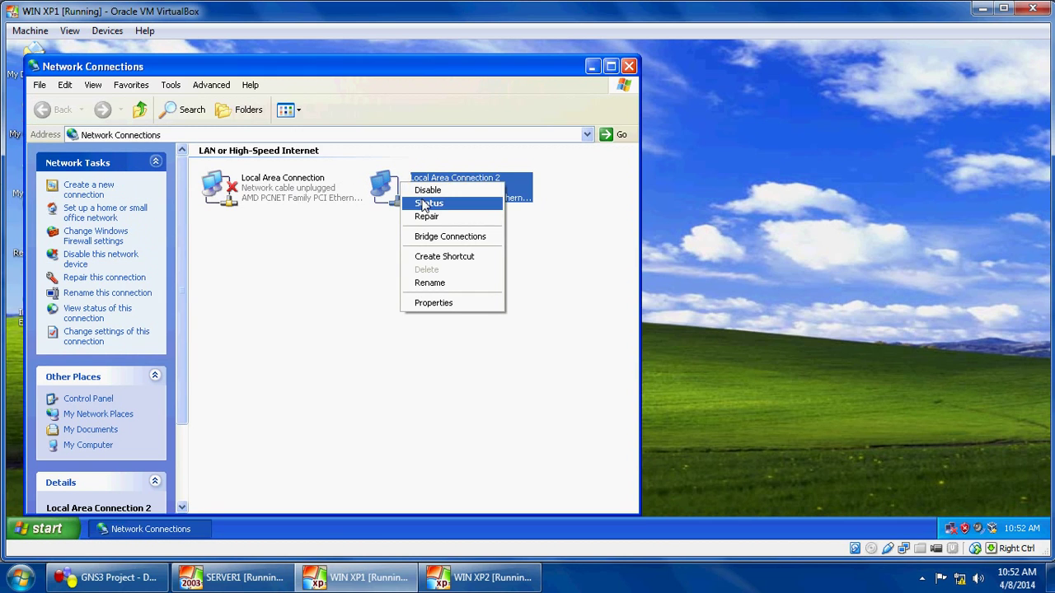
click(428, 205)
click(449, 154)
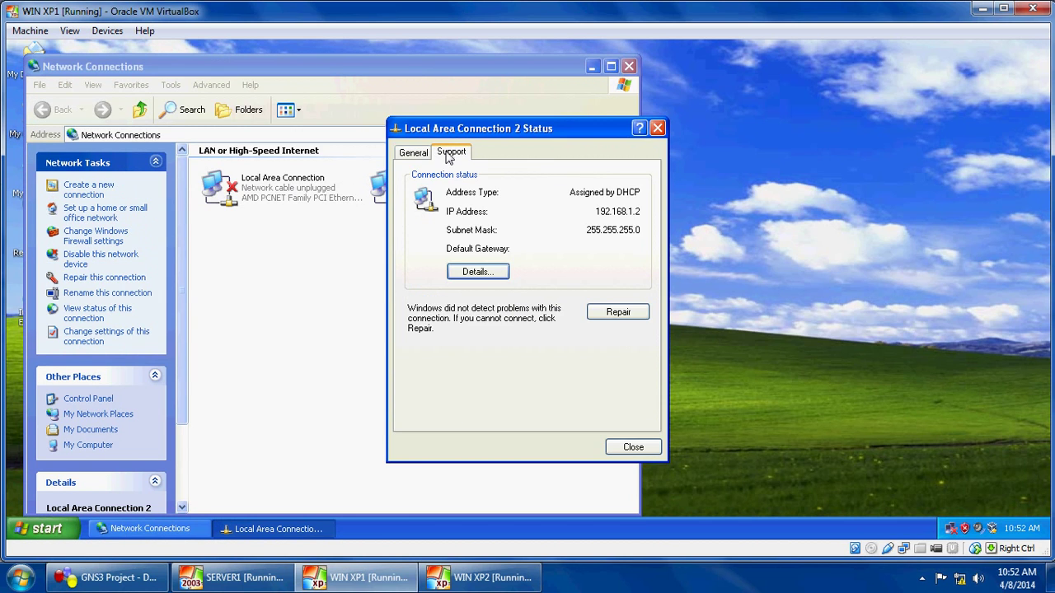
click(467, 275)
click(617, 392)
click(632, 447)
click(629, 65)
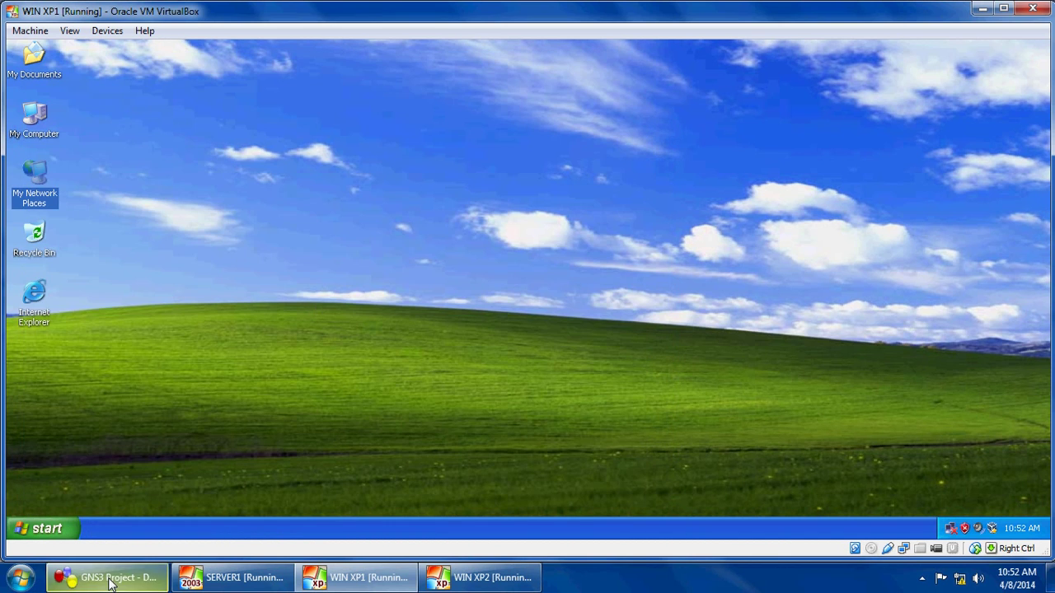
Switch to the WIN XP2 client through the GNS3 topology and run ipconfig /release in a command prompt.
click(107, 577)
double_click(519, 418)
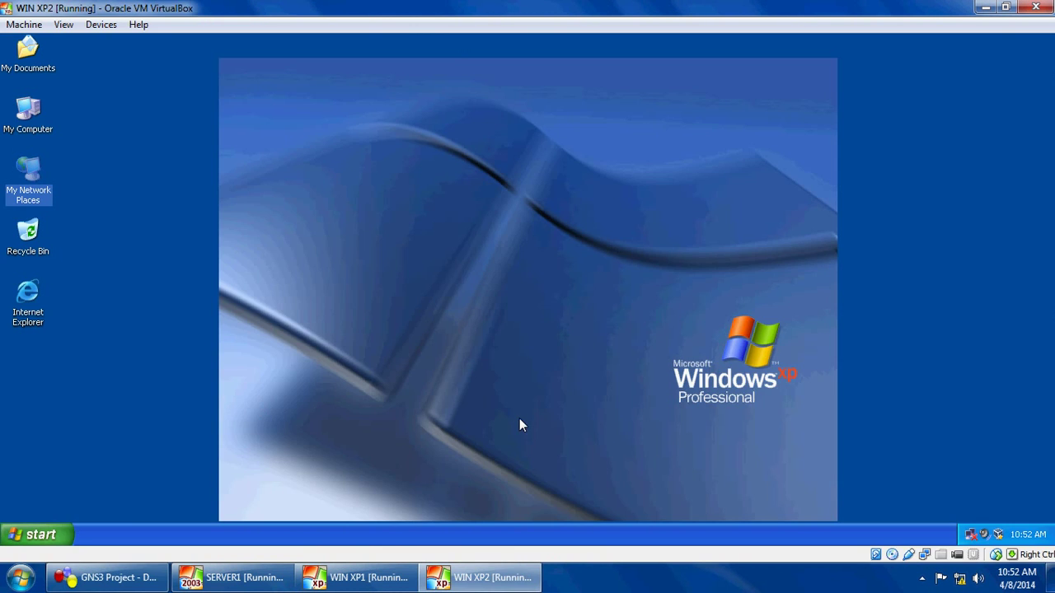
click(38, 534)
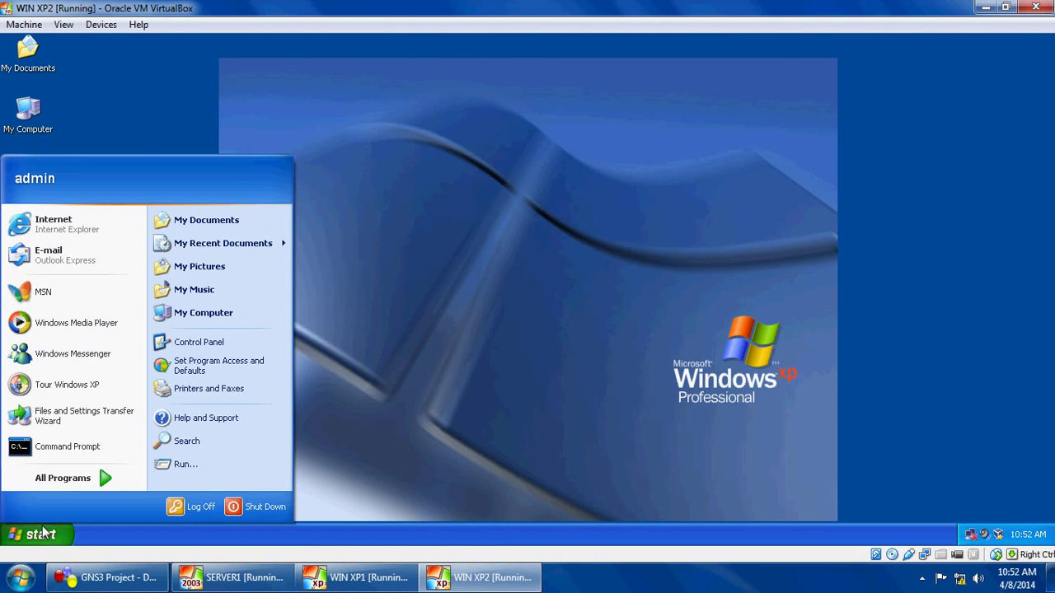
click(177, 464)
click(103, 496)
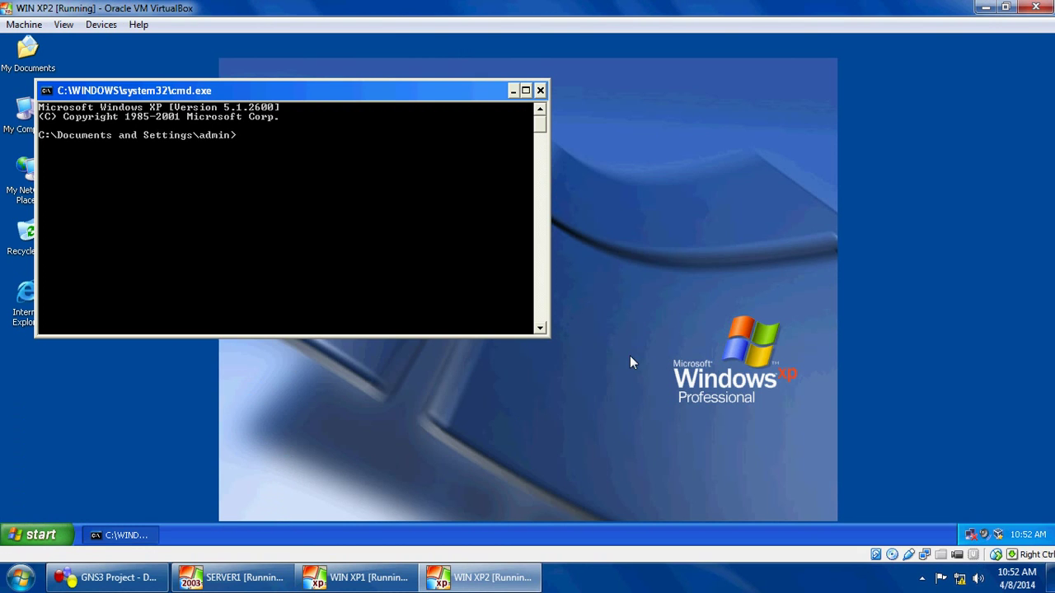
text(ipconf)
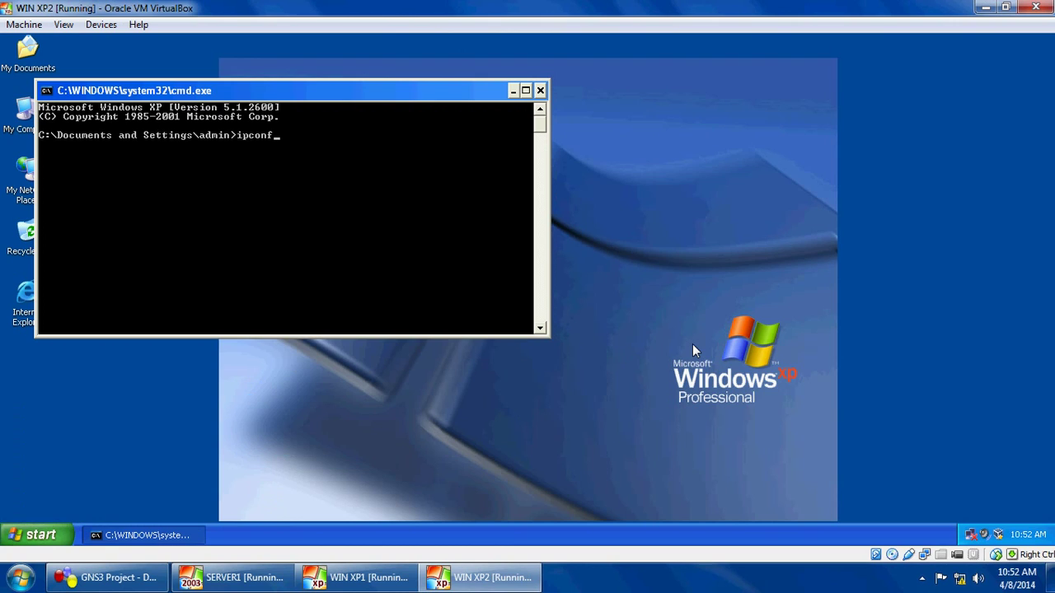
text(ig /release)
key(Return)
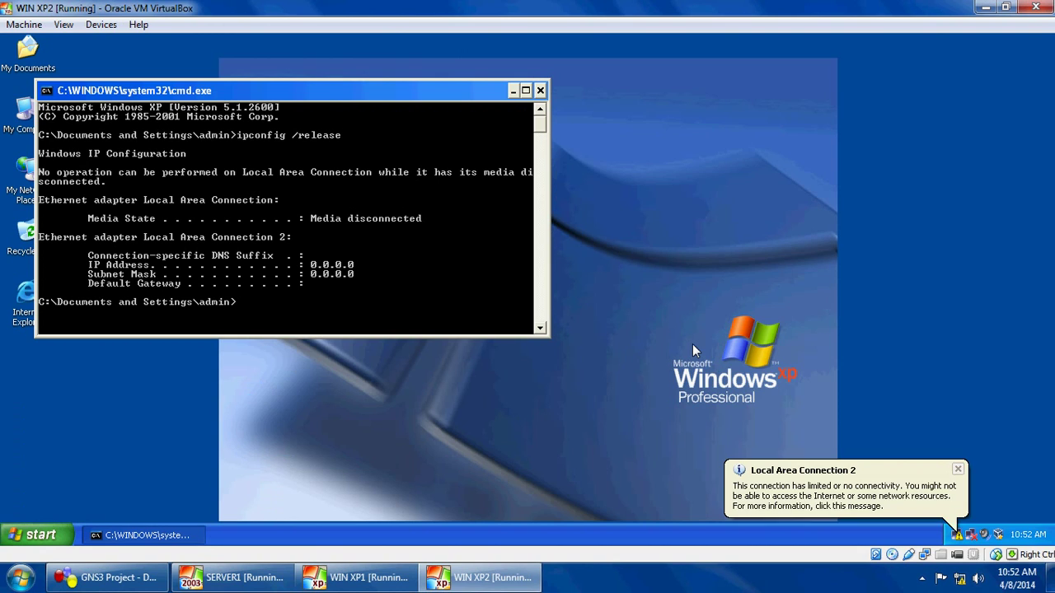
Request a new DHCP address on the WIN XP2 client with ipconfig /renew.
key(Up)
key(BackSpace)
key(BackSpace)
key(BackSpace)
key(BackSpace)
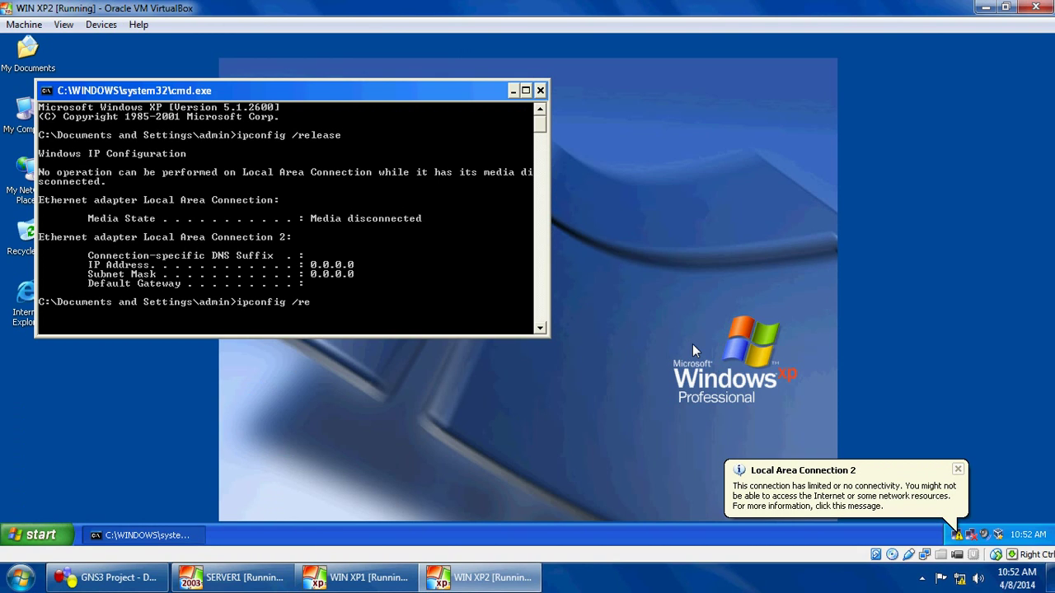
text(new)
key(Return)
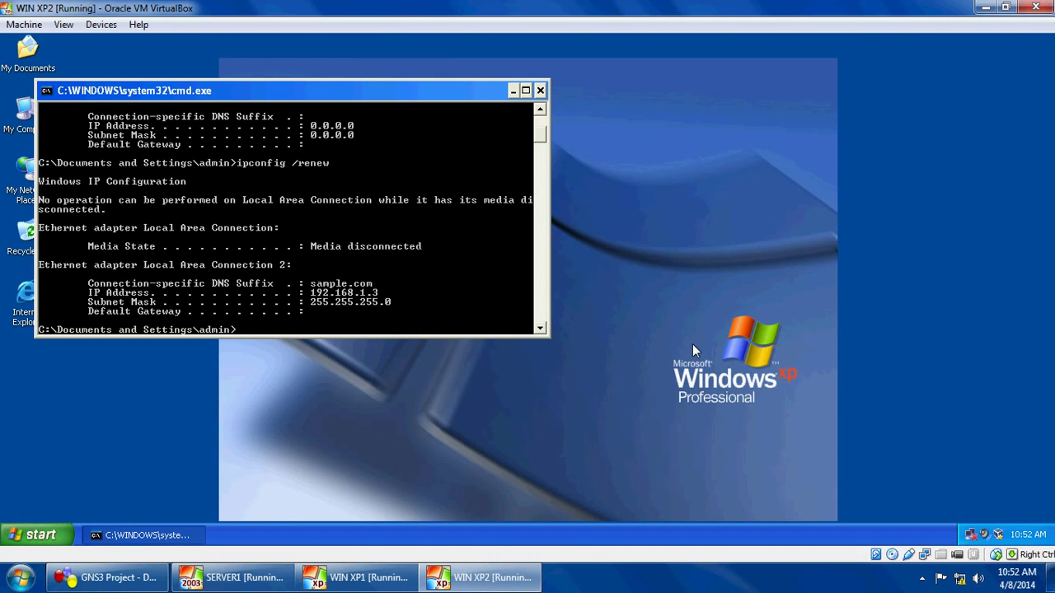
Check the WIN XP2 client's full IP configuration with ipconfig /all, and close the command prompt.
key(Up)
key(BackSpace)
key(BackSpace)
key(BackSpace)
key(BackSpace)
key(BackSpace)
text(all)
key(Return)
key(Return)
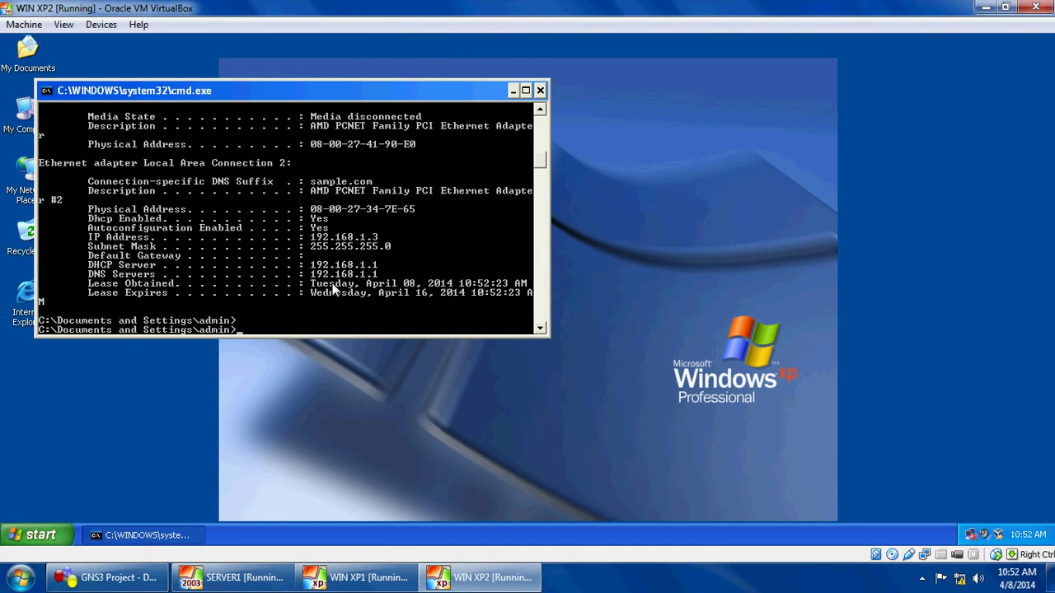
click(540, 89)
Open the status of Local Area Connection 2 on WIN XP2 and view its support information.
right_click(30, 193)
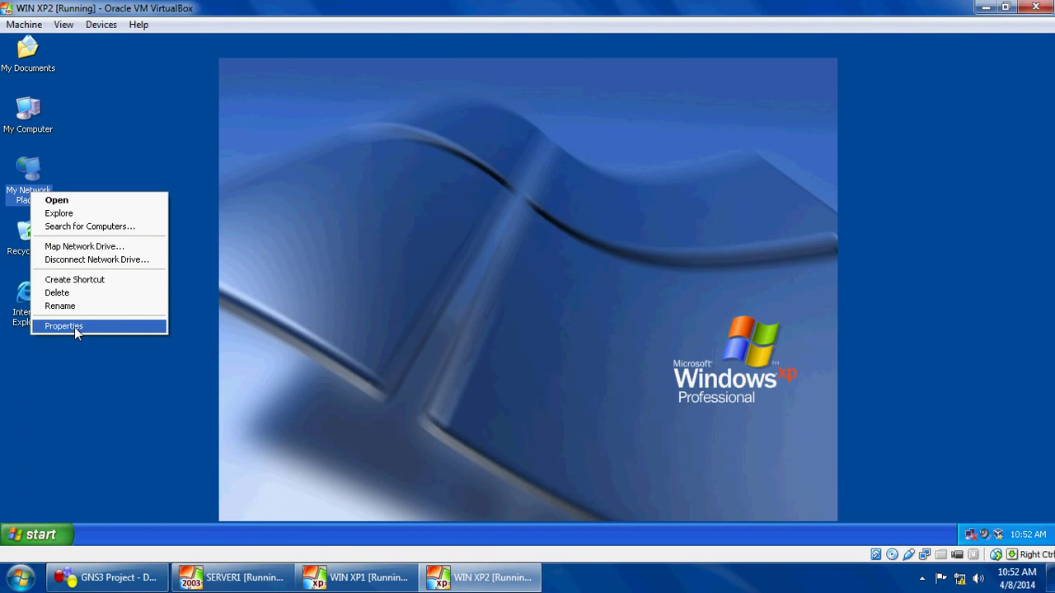
click(74, 326)
click(417, 208)
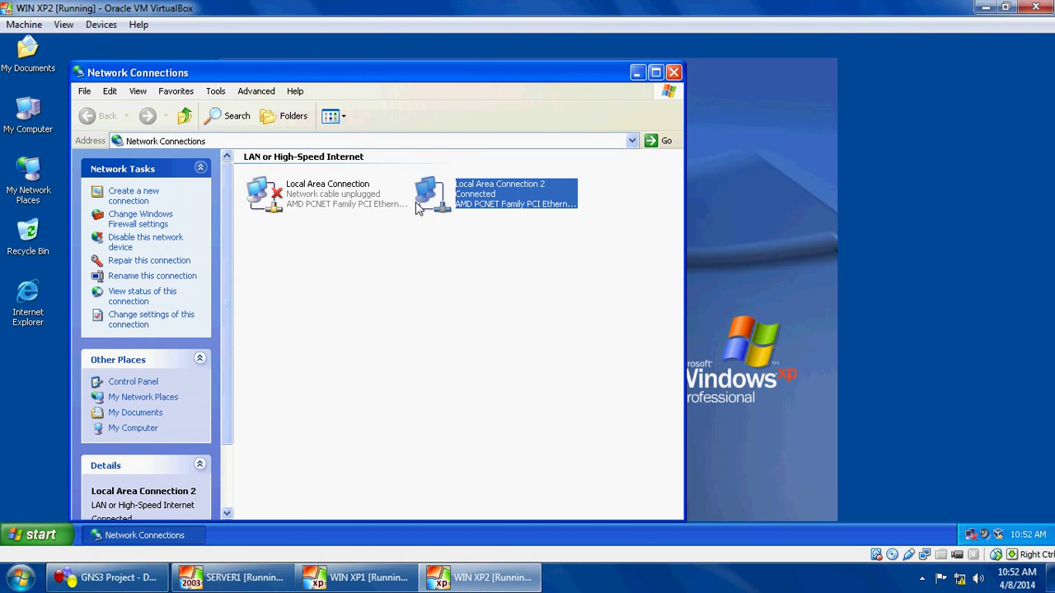
right_click(420, 204)
click(447, 219)
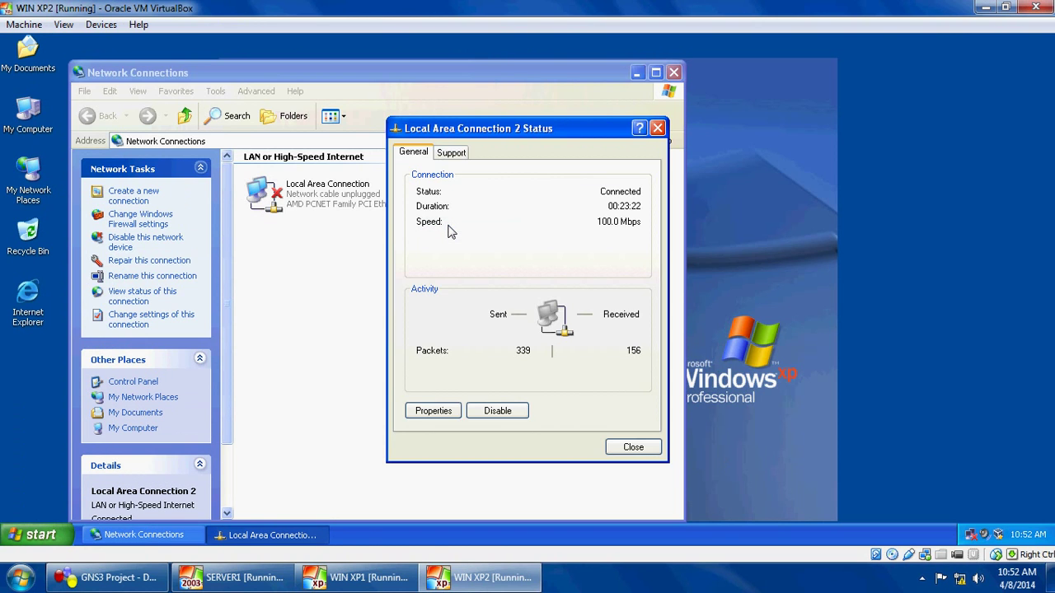
click(452, 152)
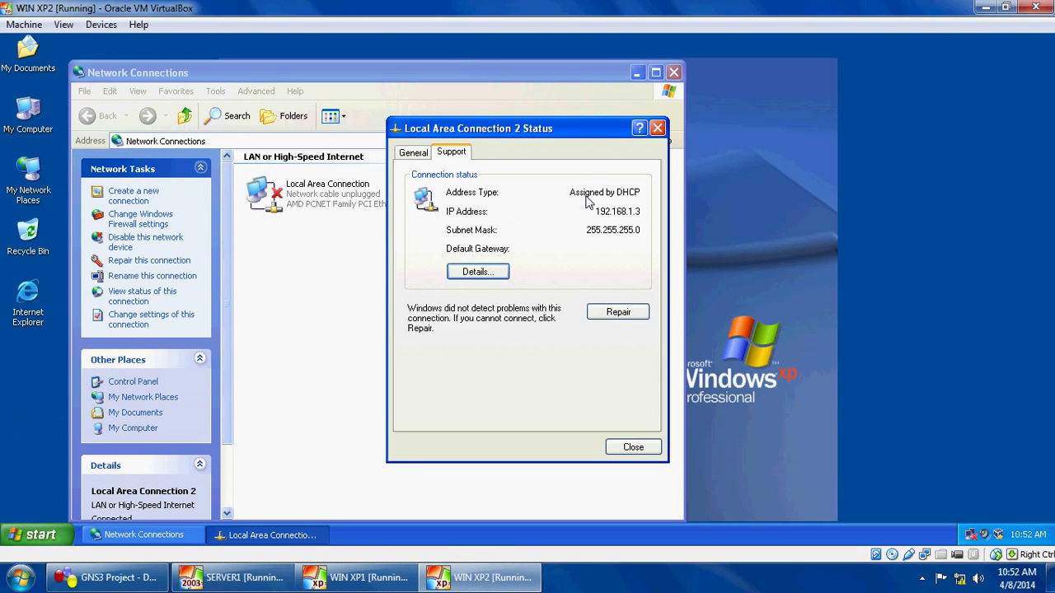
Inspect the DHCP server and DNS server entries in the connection details, close the network windows, and return to the GNS3 topology.
click(478, 271)
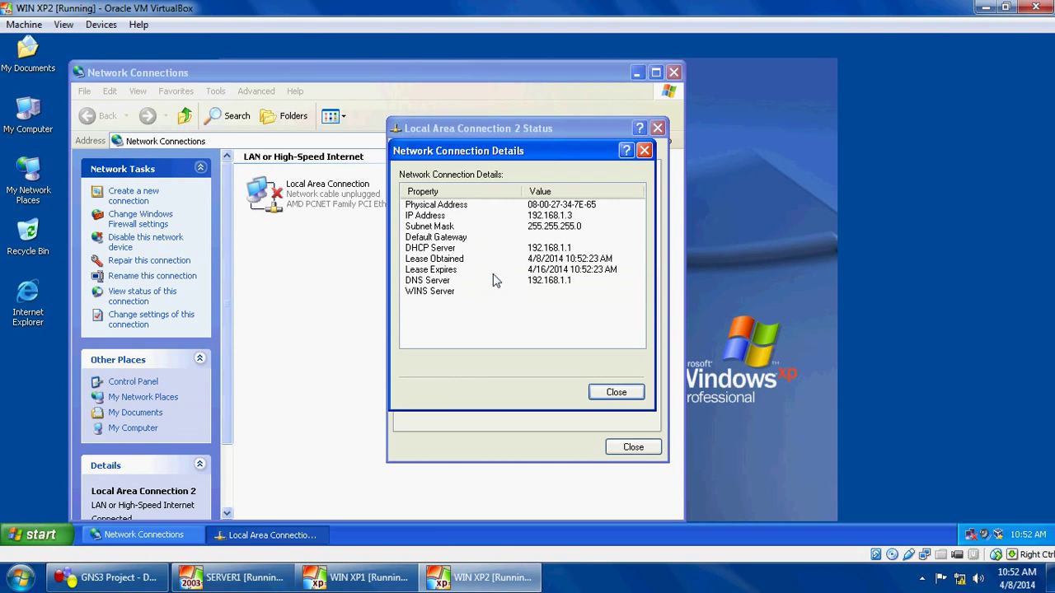
click(567, 250)
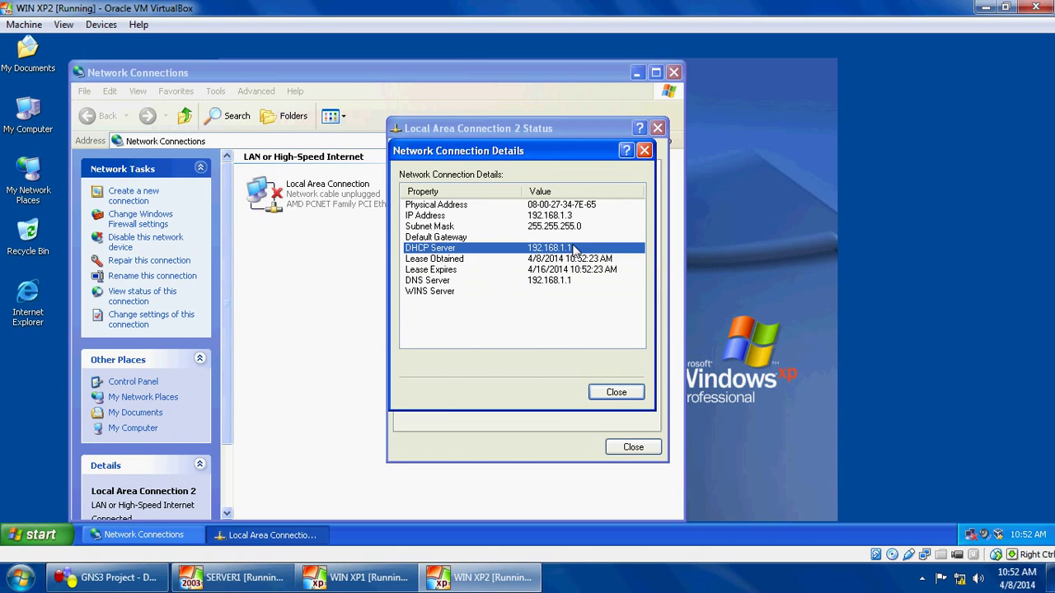
click(554, 283)
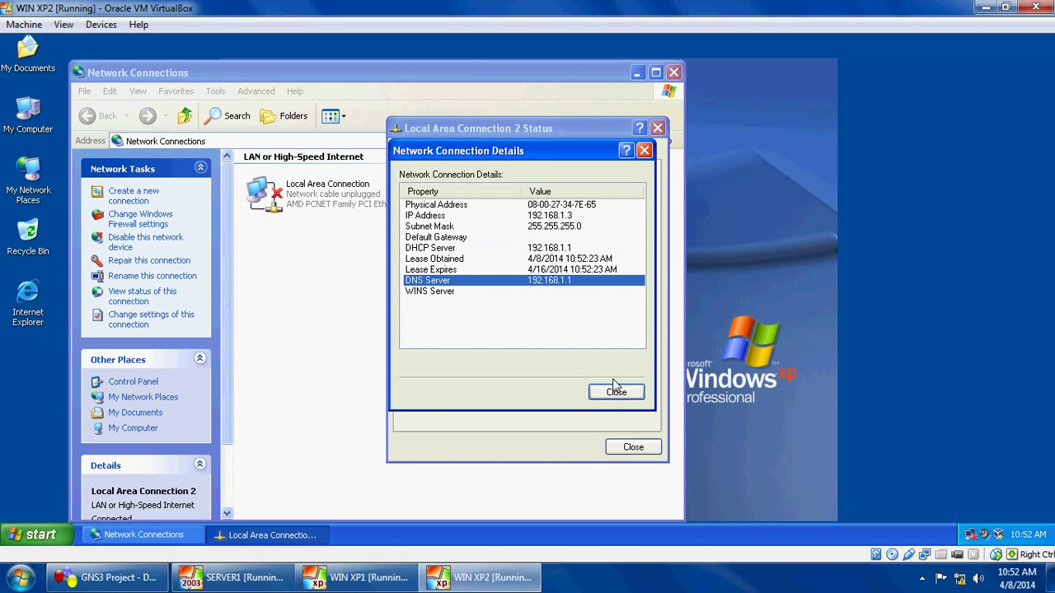
click(614, 393)
click(632, 447)
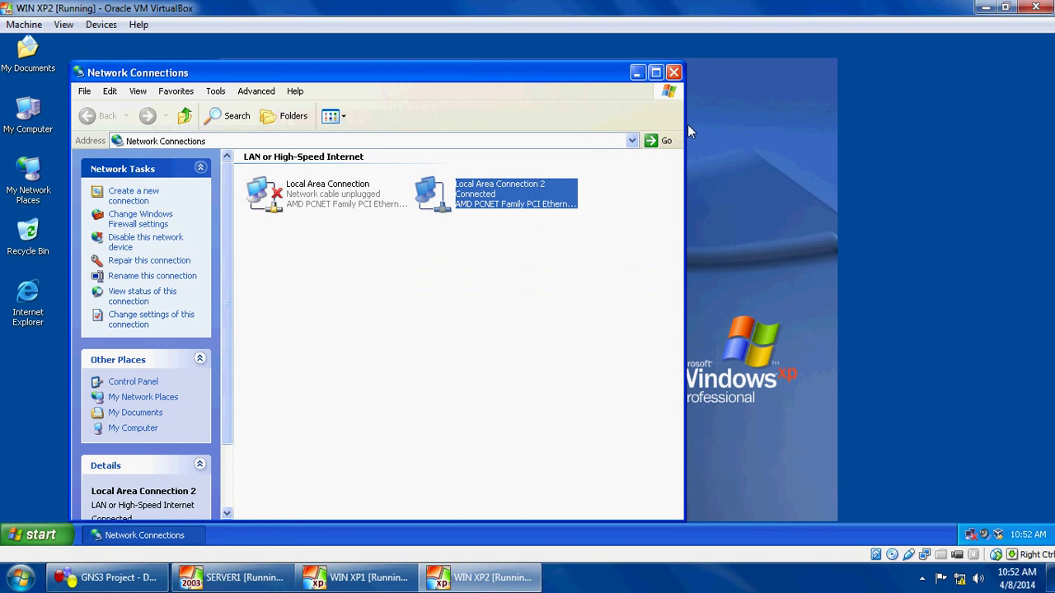
click(673, 73)
click(108, 577)
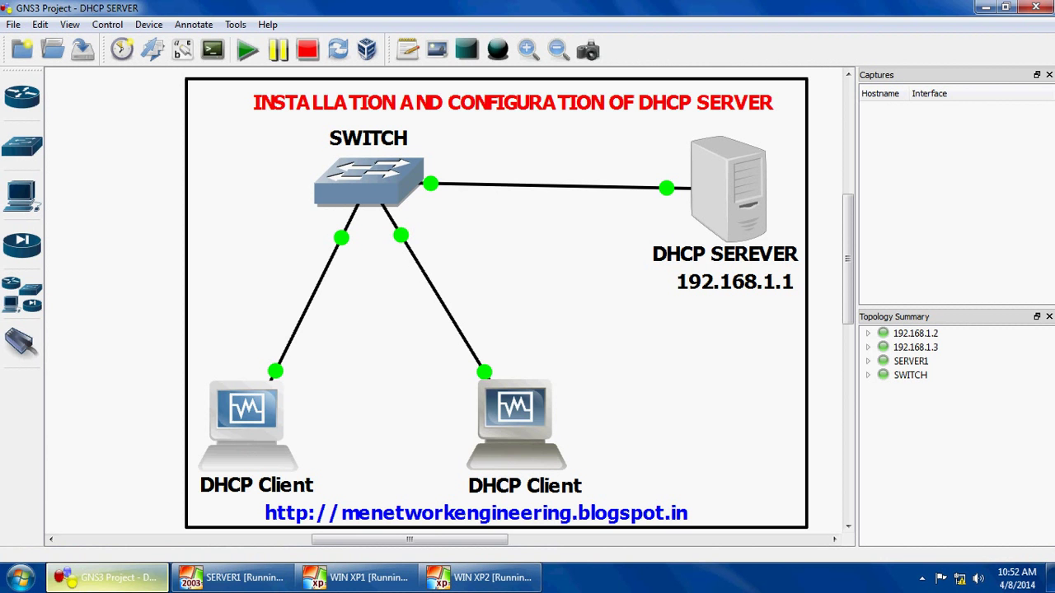